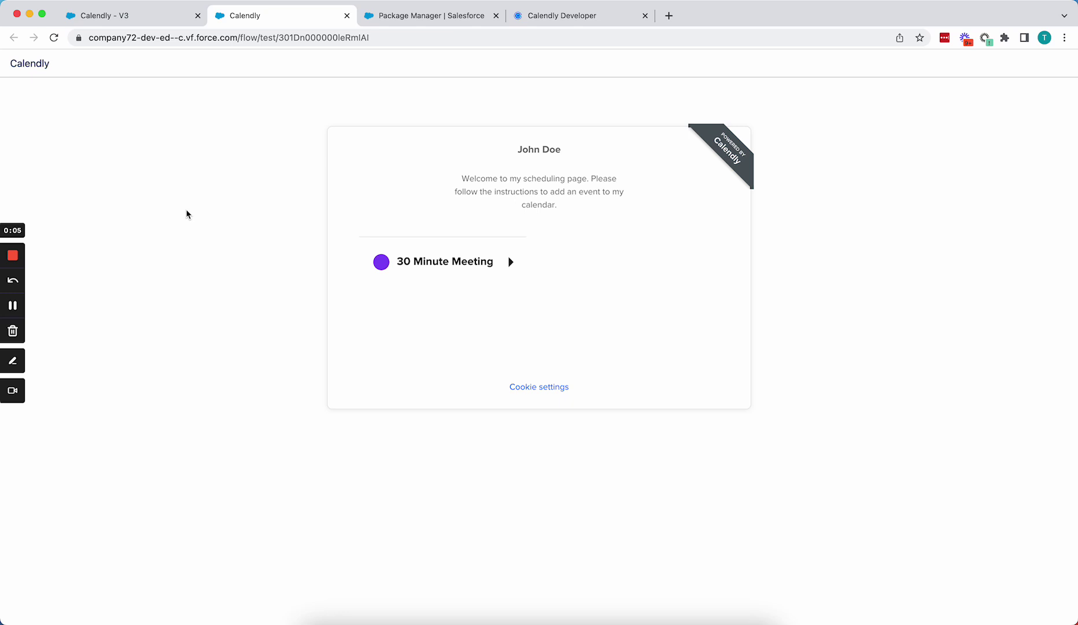
- Open the Calendly screen's editor in Calendly - V3, then view the Calendly Scheduling Widget package in Package Manager
click(159, 21)
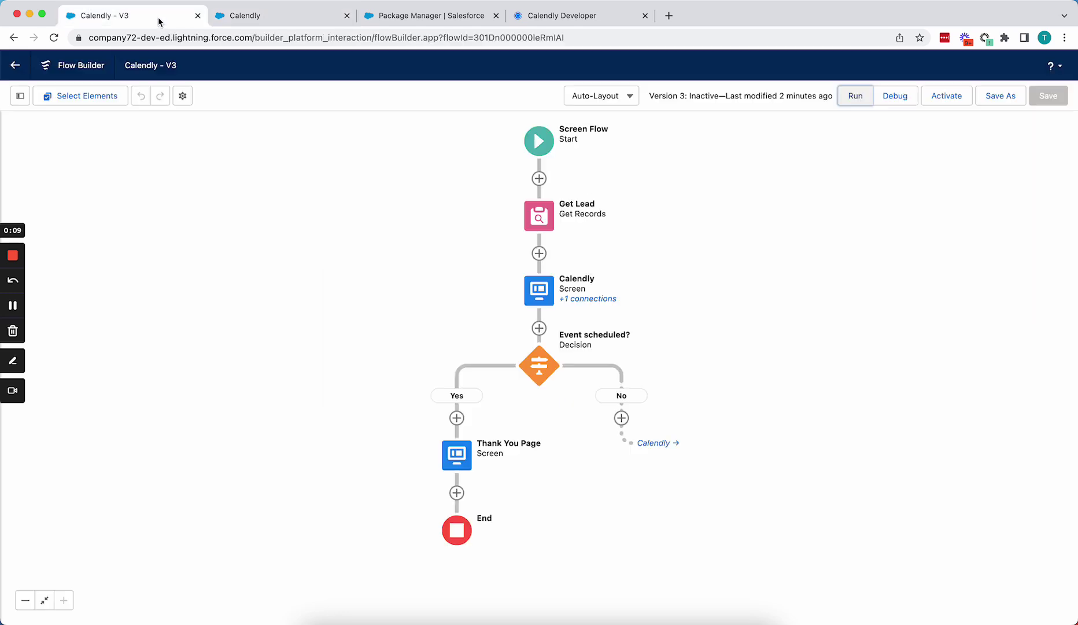
click(537, 299)
click(535, 297)
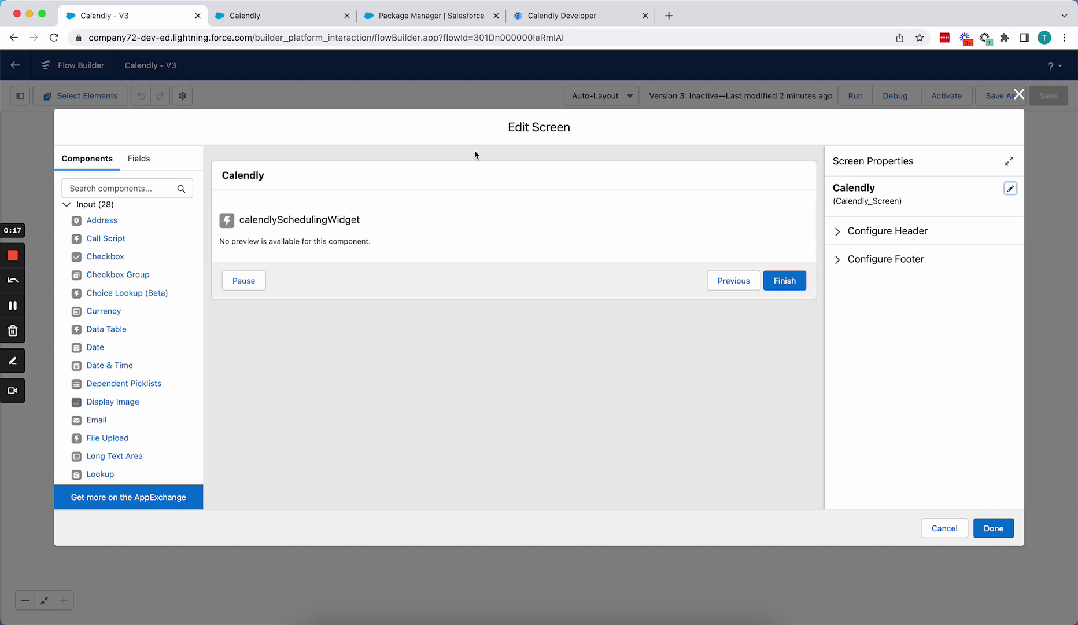
click(436, 19)
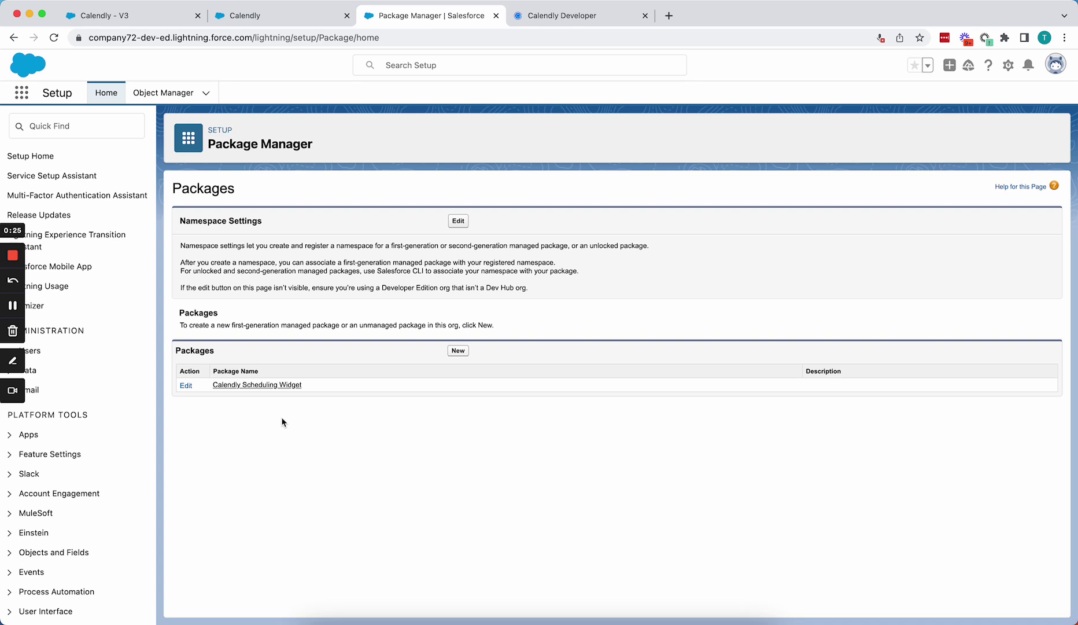
- Return to the Calendly screen's Edit Screen dialog in the Calendly - V3 flow
click(166, 20)
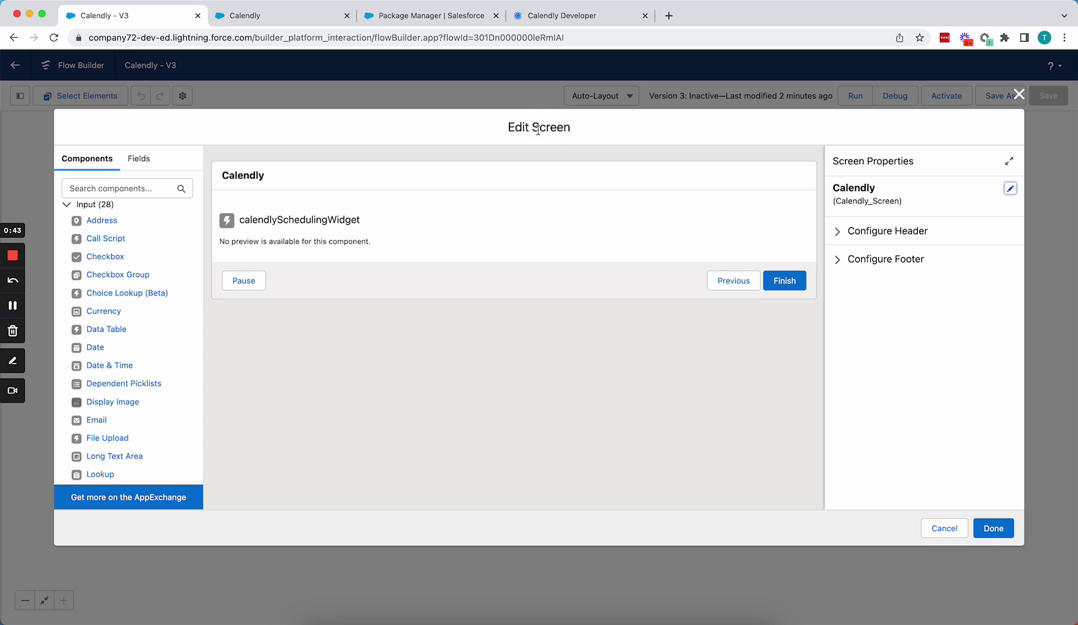
scroll(165, 344, down, 10)
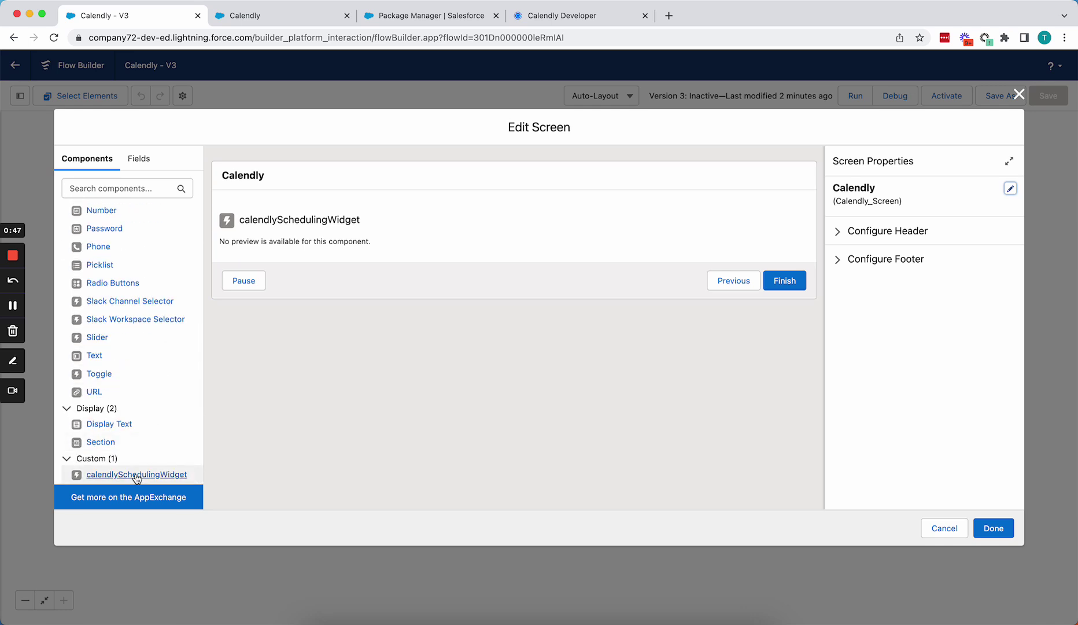
mouse_move(137, 478)
mouse_down()
mouse_move(313, 250)
mouse_move(130, 478)
mouse_up()
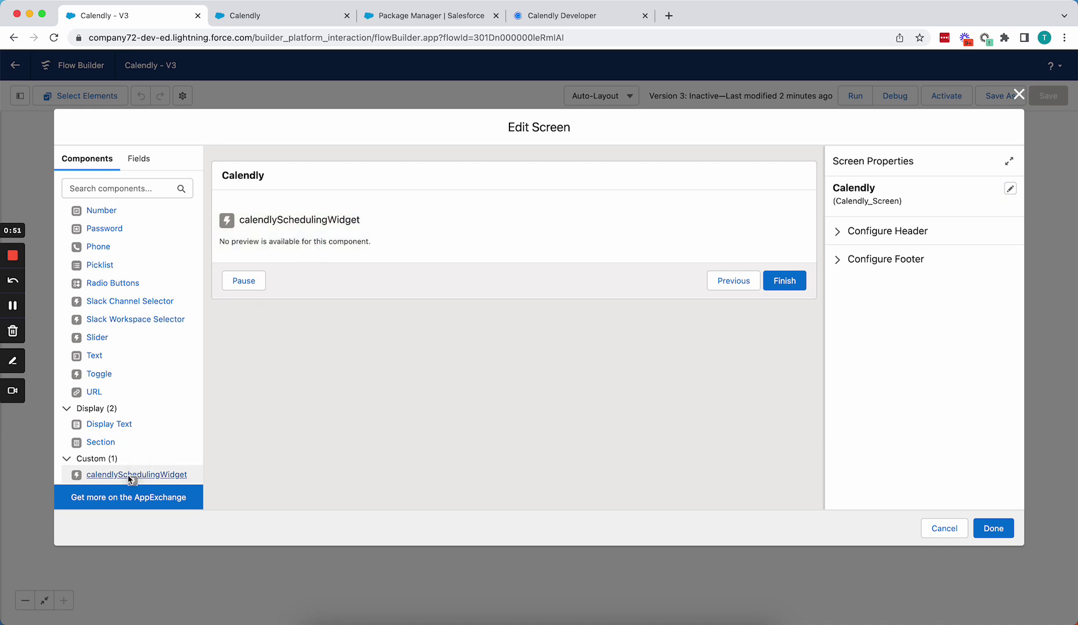
click(408, 234)
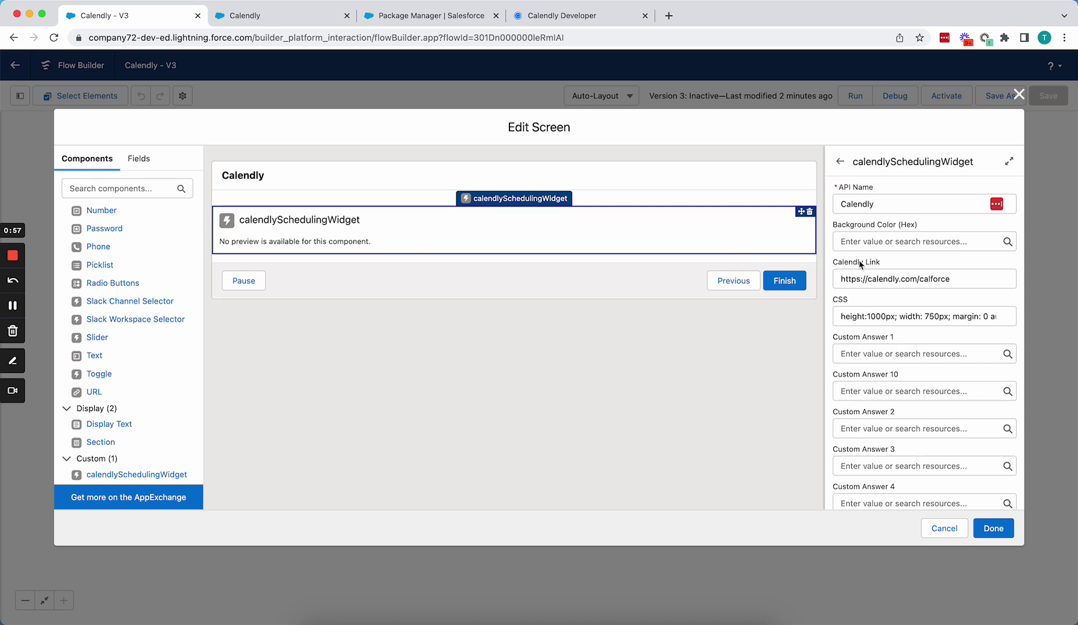
scroll(866, 270, down, 5)
scroll(866, 269, down, 5)
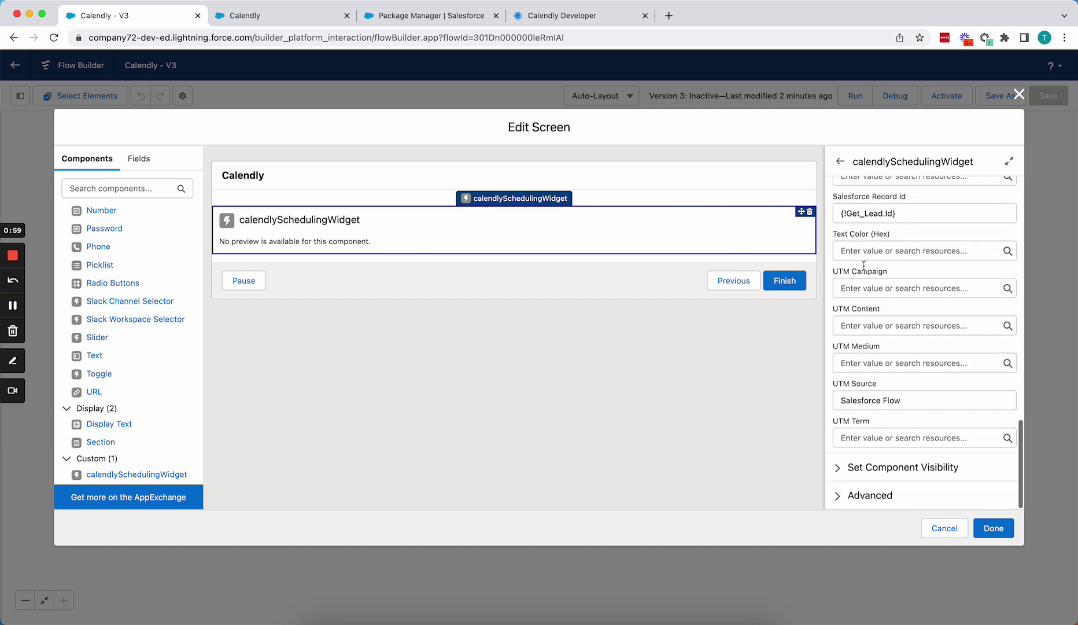
scroll(865, 269, up, 10)
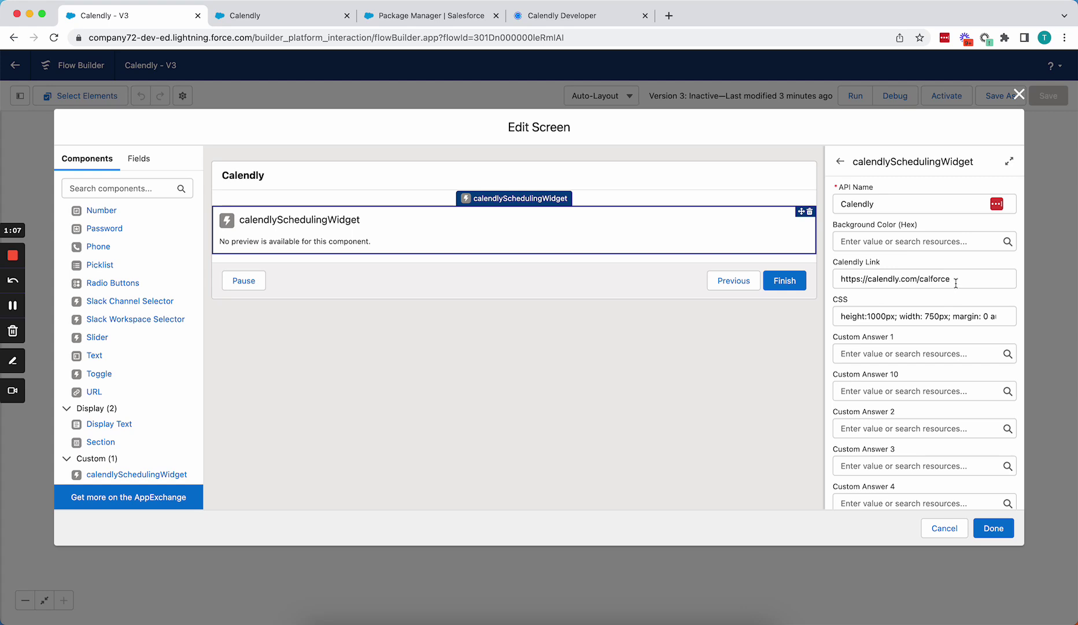
click(955, 283)
triple_click(940, 279)
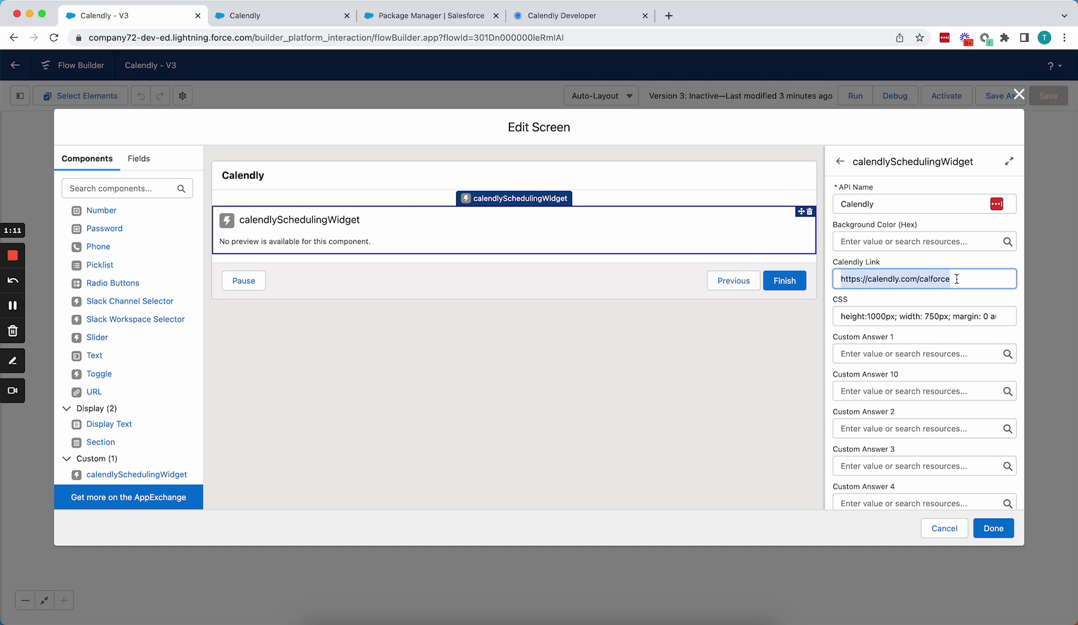
click(956, 279)
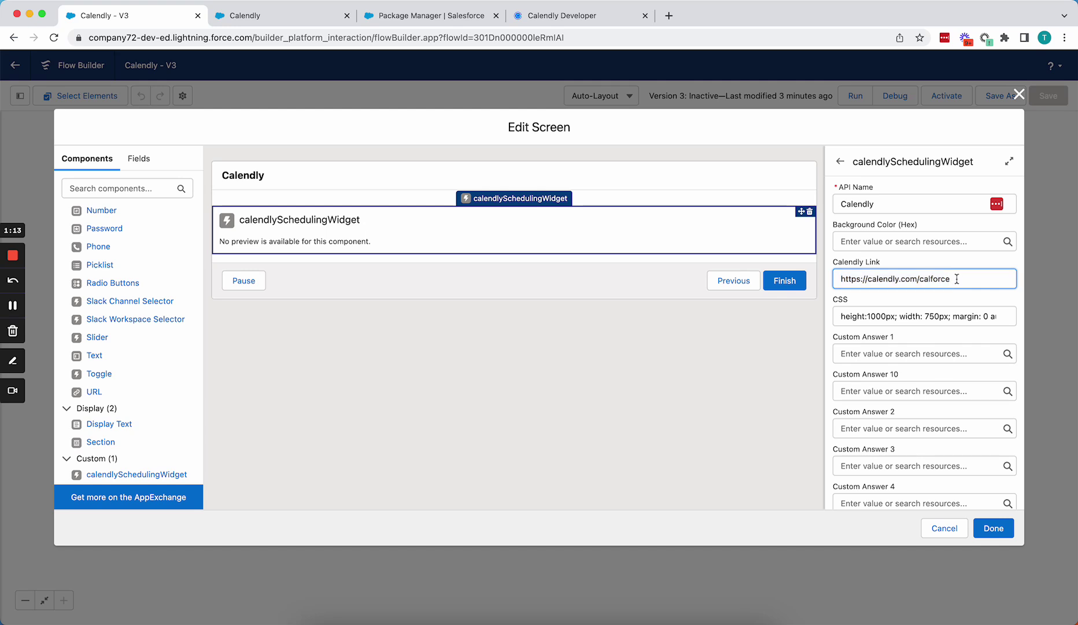
scroll(957, 278, down, 2)
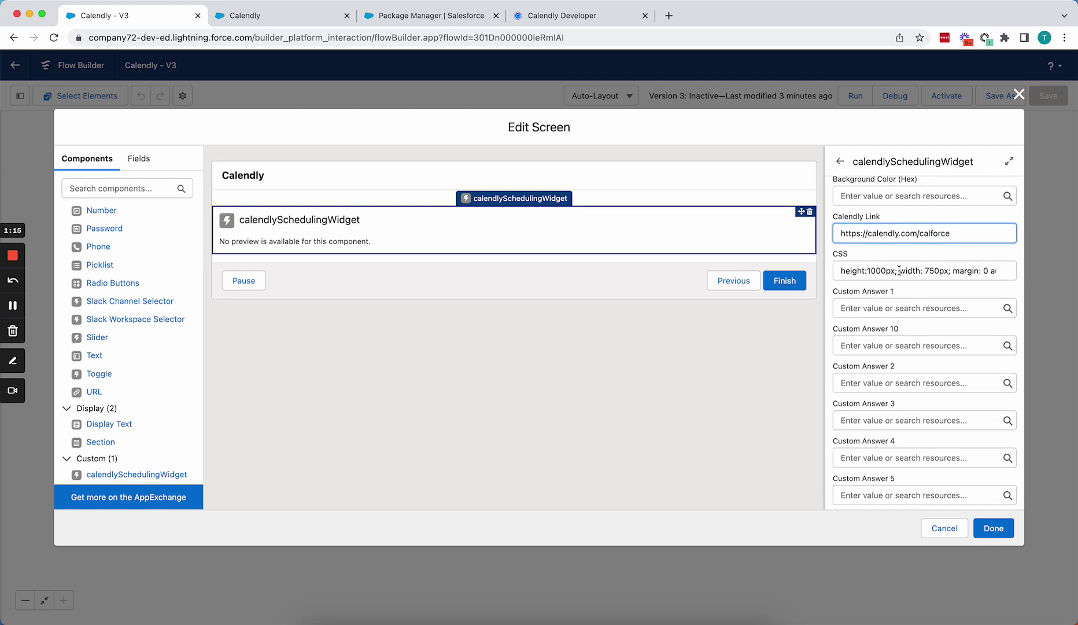
drag(842, 270, 1021, 281)
click(986, 276)
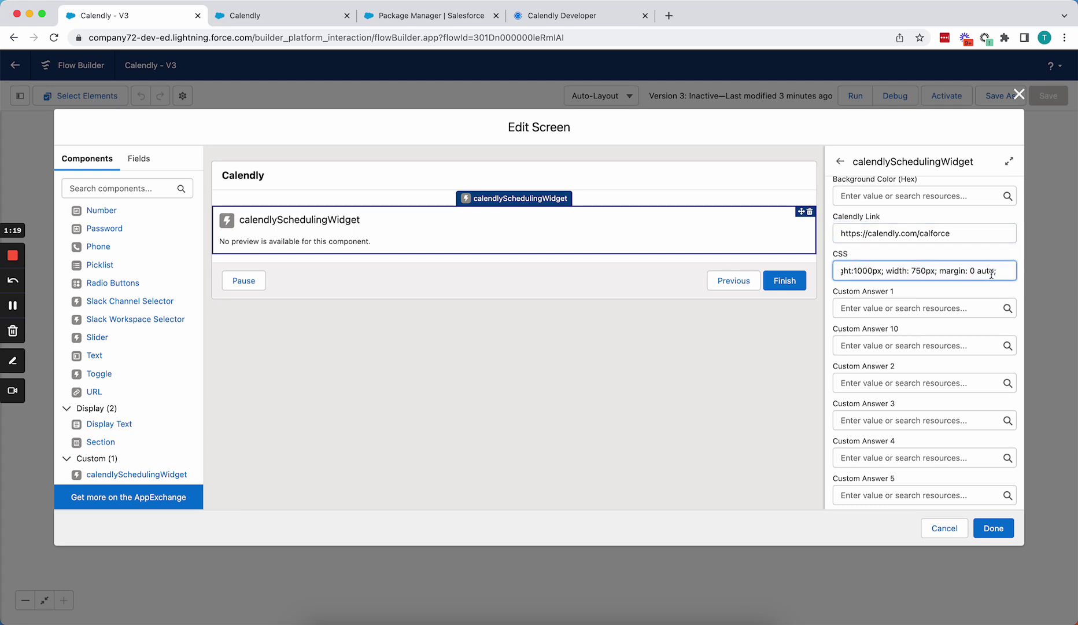
key(super+a)
key(cmd+c)
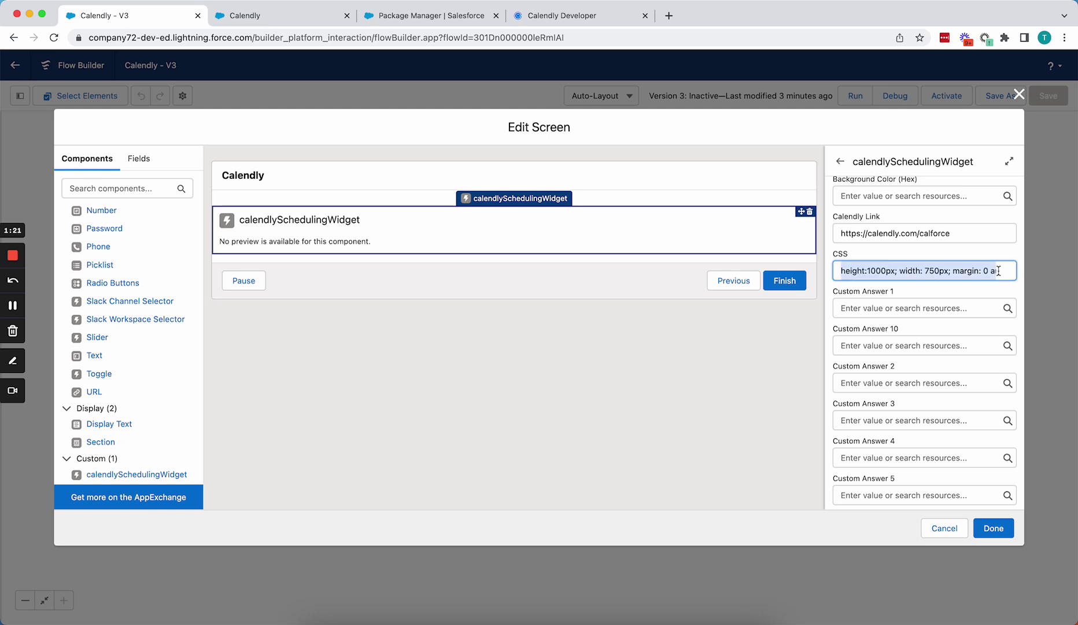
key(BackSpace)
click(689, 383)
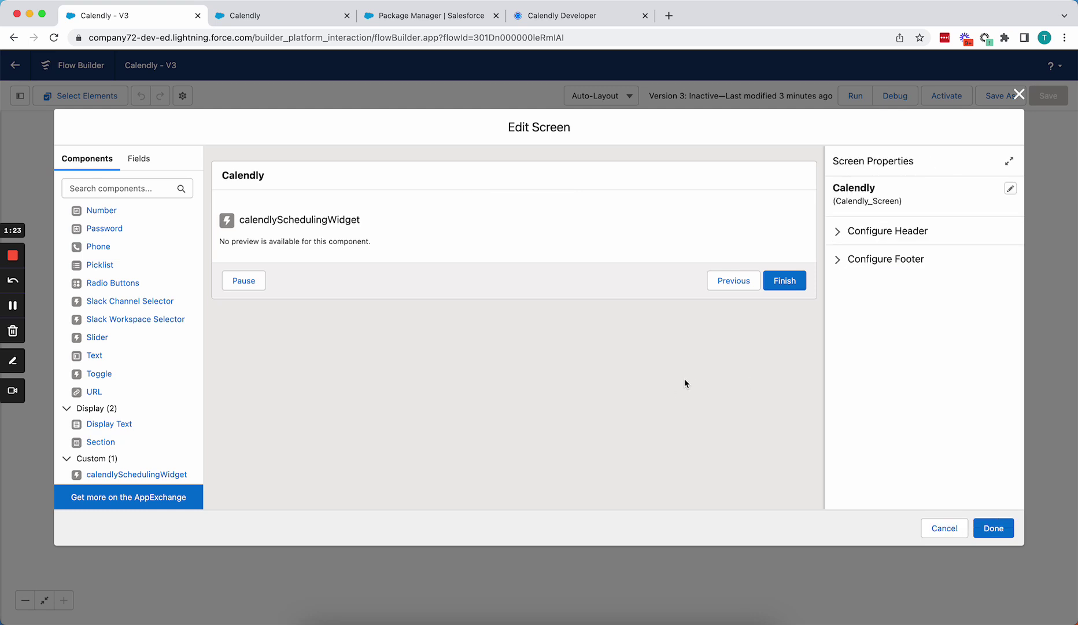
- Reopen the widget's properties, then return to the Calendly - V3 canvas after the test run
click(639, 242)
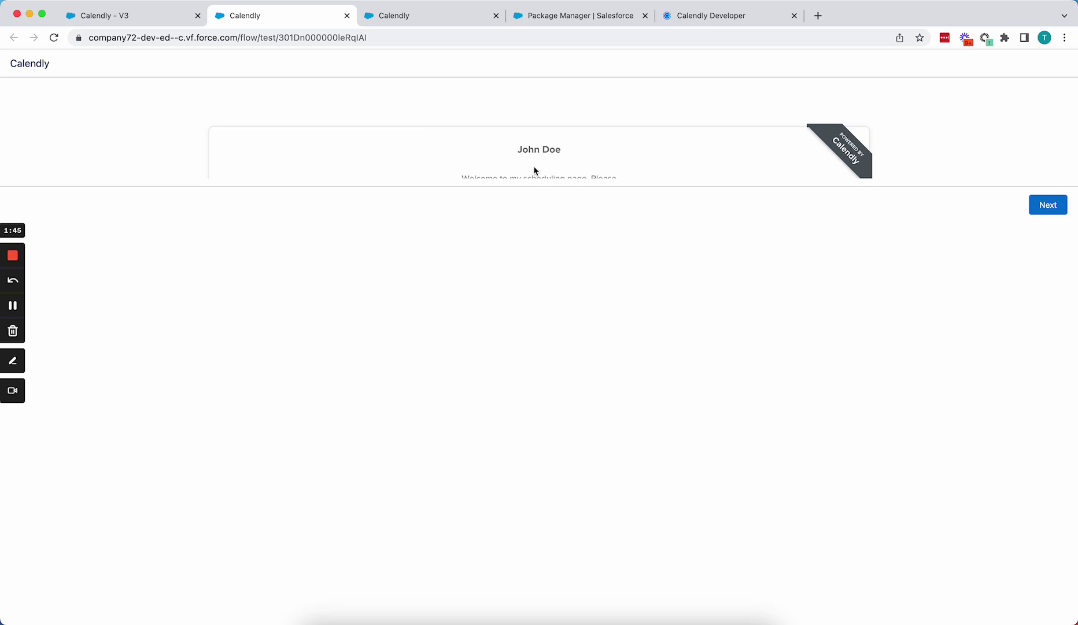
click(156, 17)
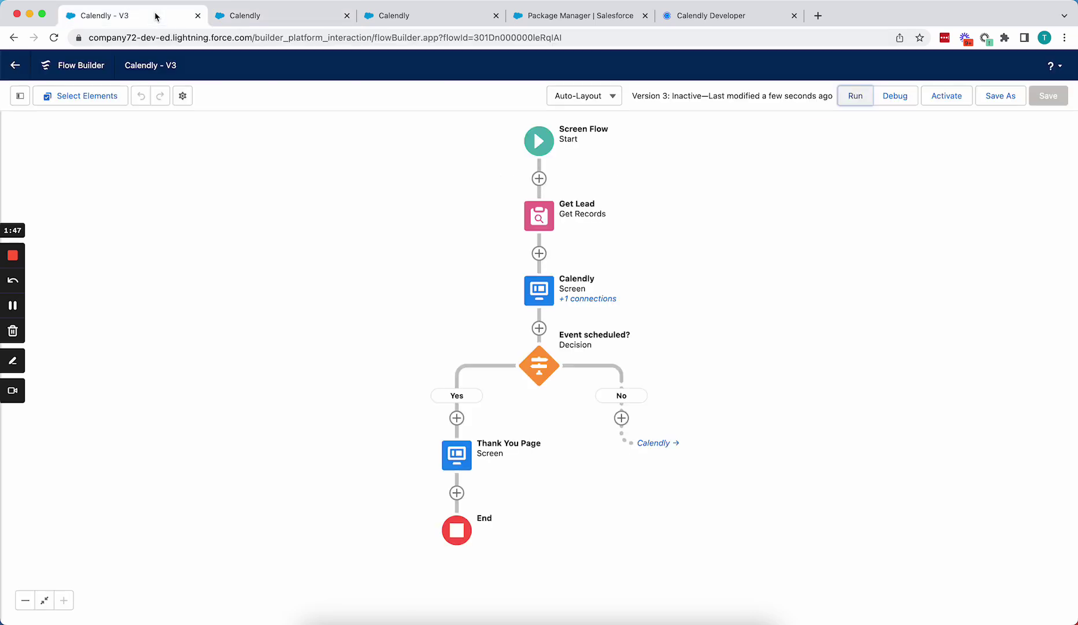
- Restore the widget CSS with margin: 0 auto and set Background Color (Hex) to #eeeeee
double_click(541, 294)
click(552, 239)
click(869, 316)
key(cmd+v)
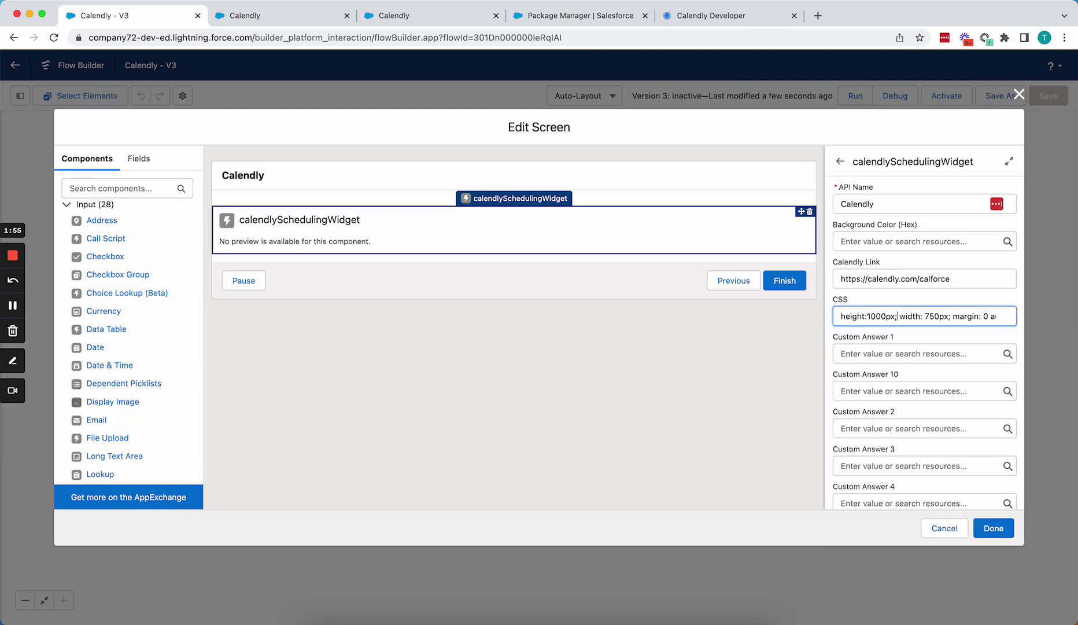
click(996, 316)
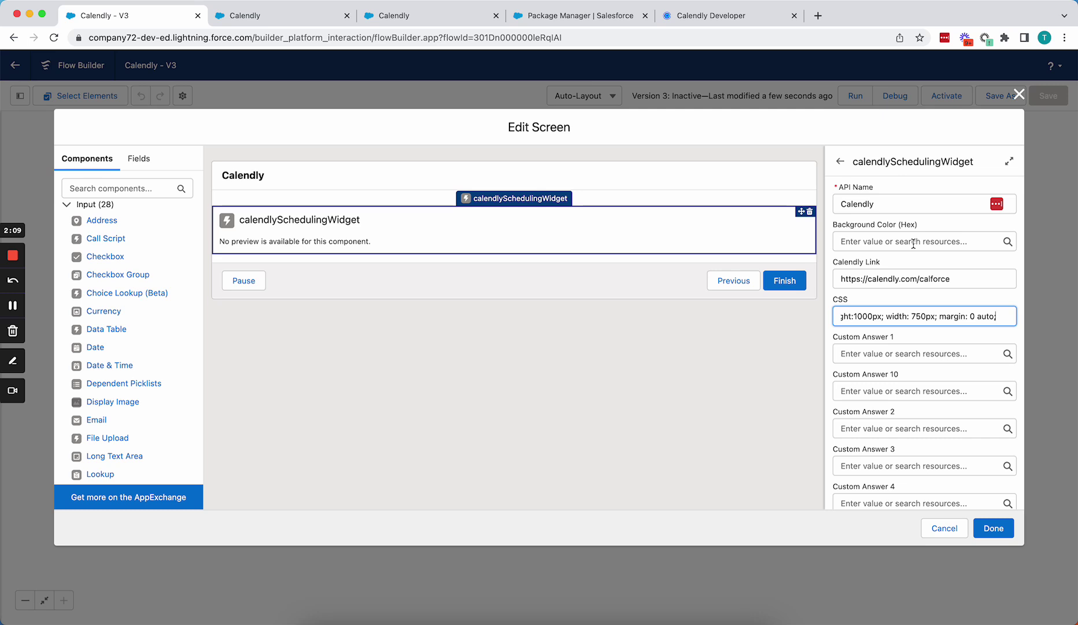
click(908, 237)
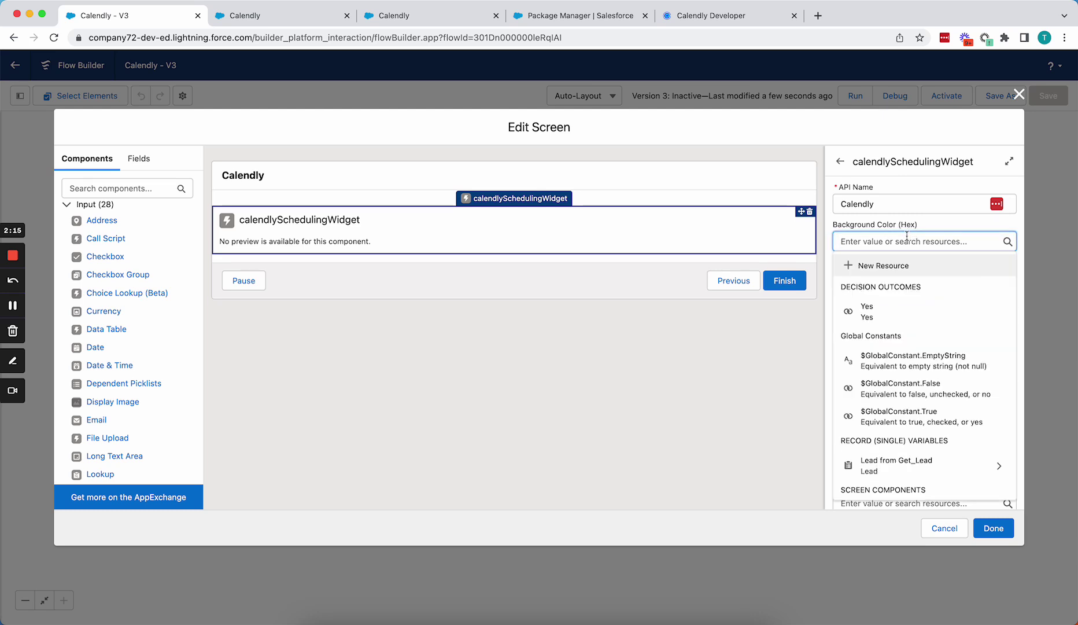
text(#eeeeee)
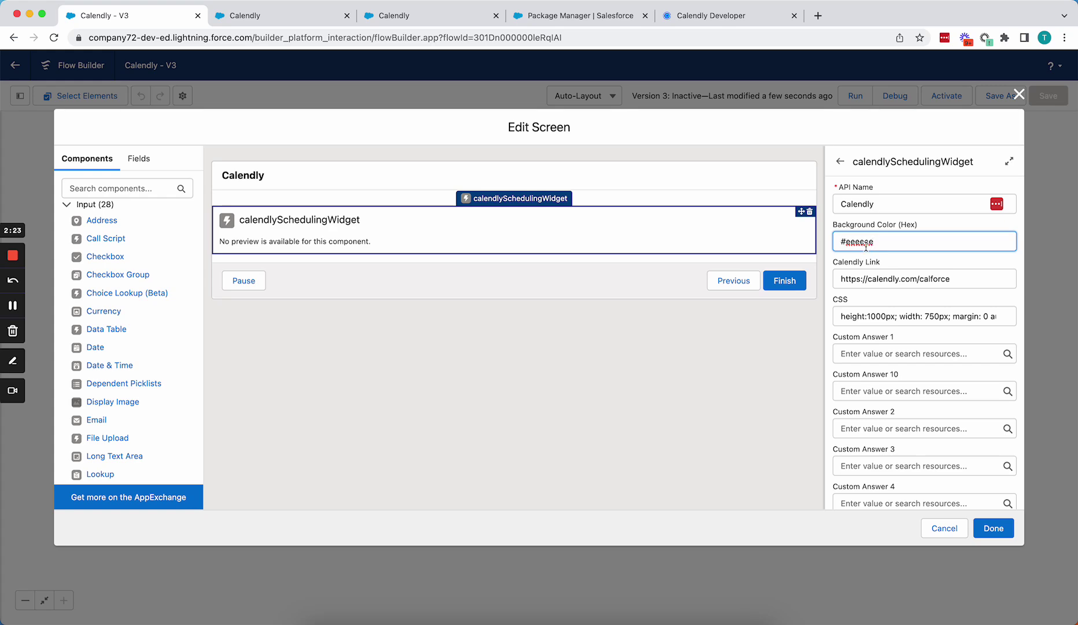
click(993, 528)
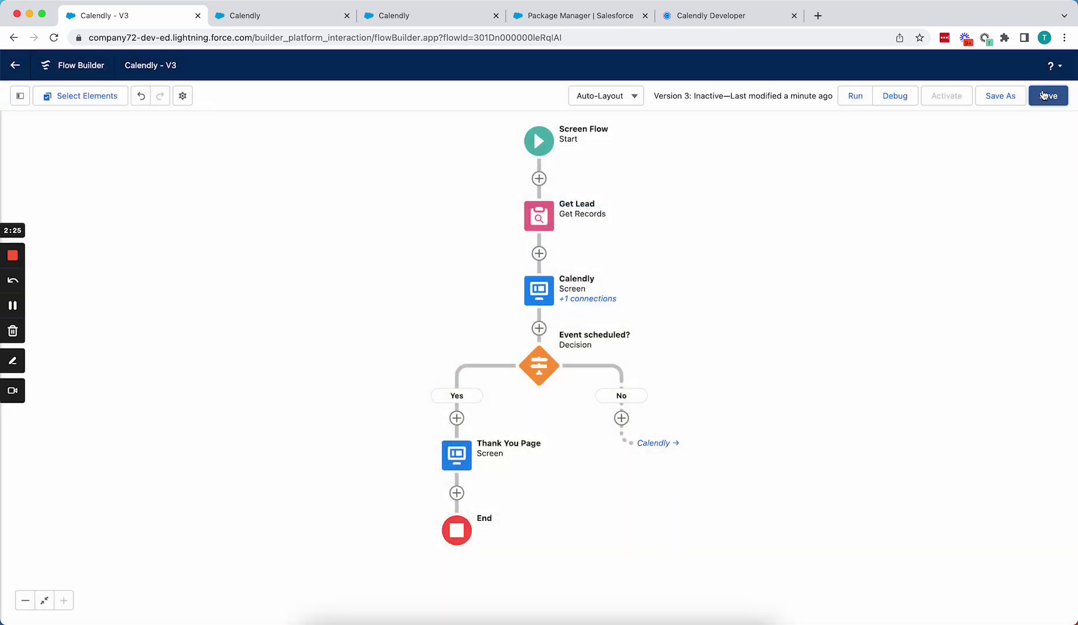
- Save the flow with the restored CSS and light grey background
click(1045, 95)
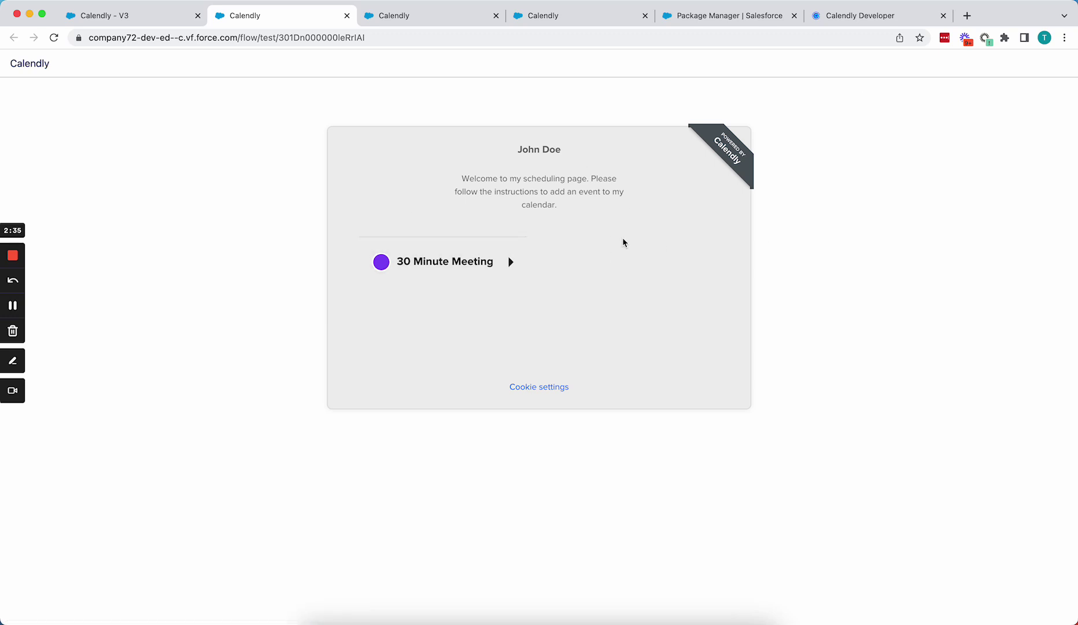
- Clear the widget's Background Color (Hex) value of eeeeee
click(126, 12)
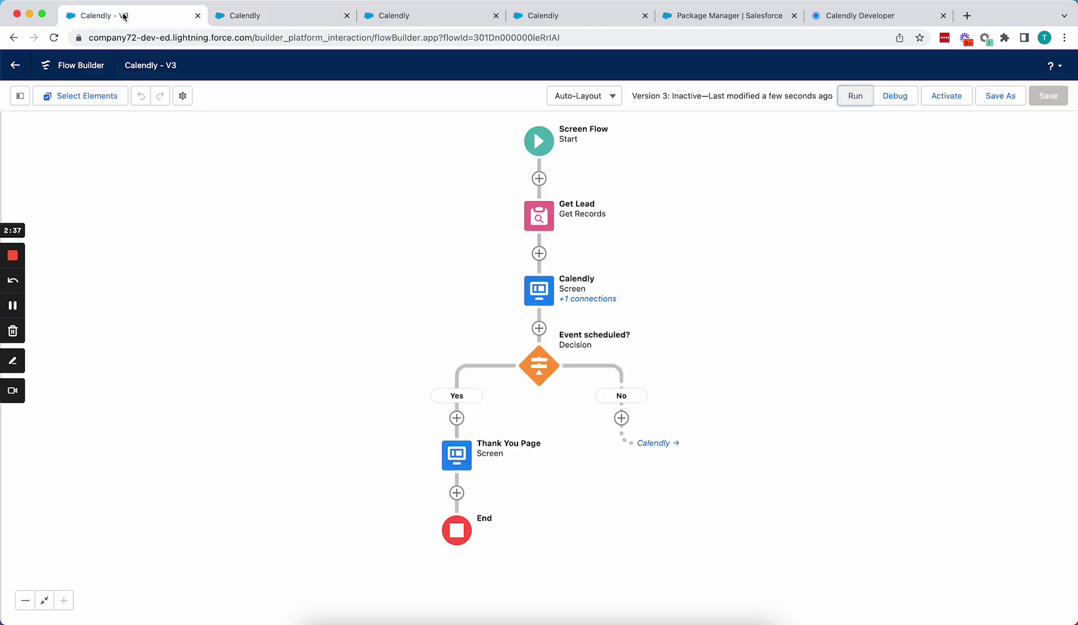
double_click(536, 288)
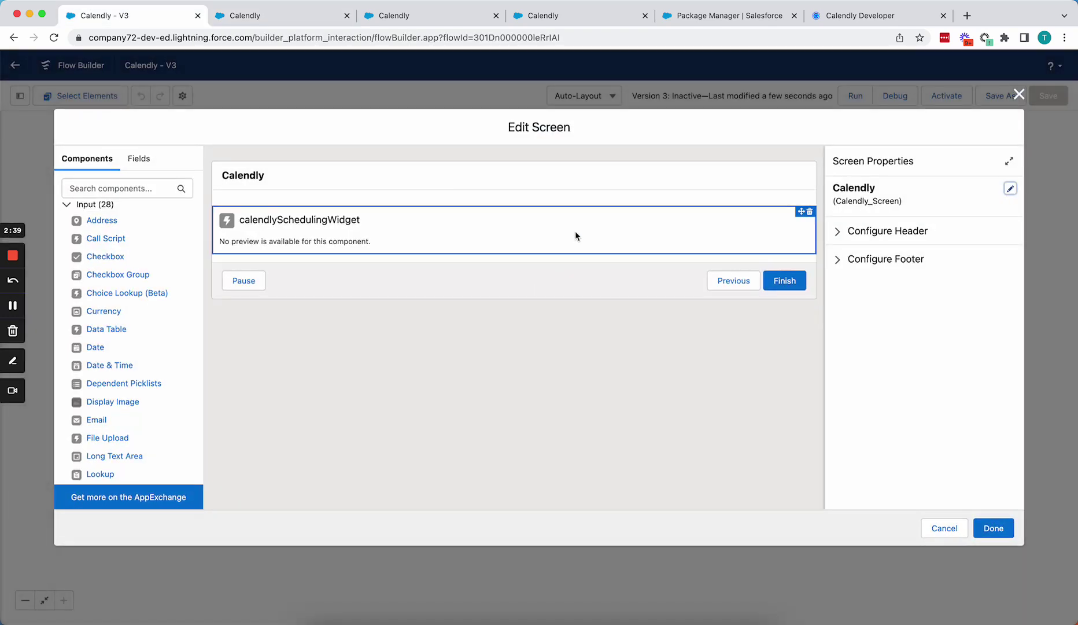
click(574, 238)
double_click(889, 238)
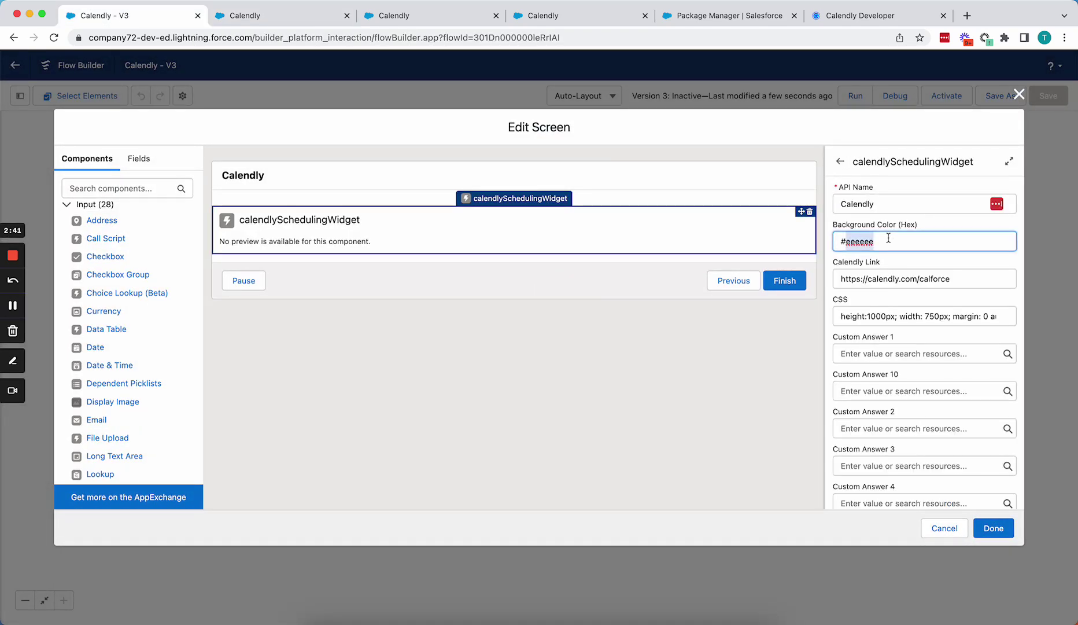
key(BackSpace)
key(BackSpace)
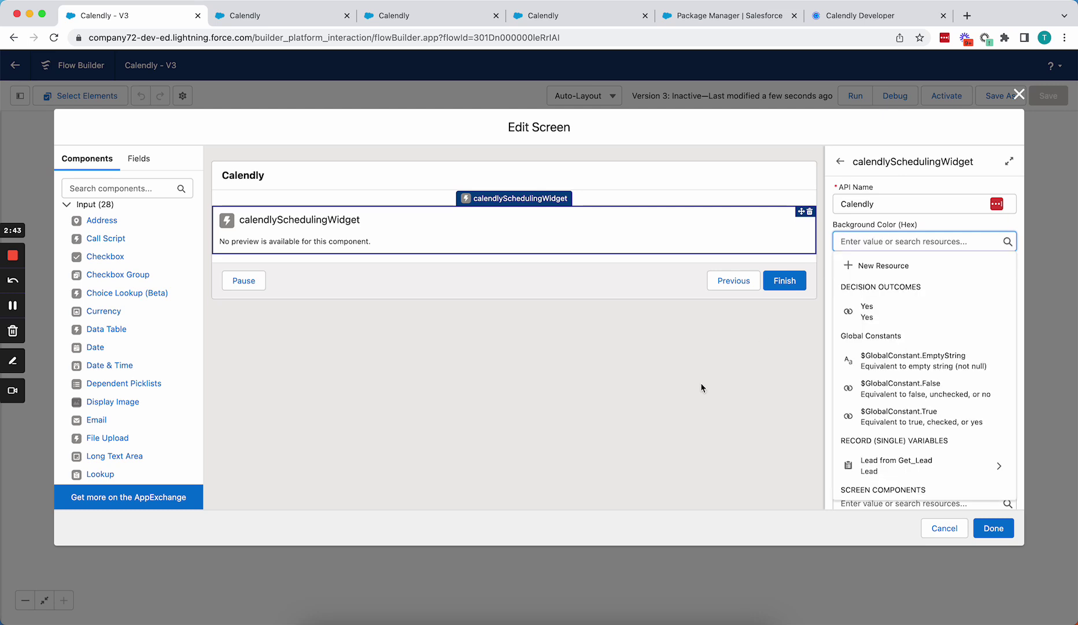
click(699, 380)
click(740, 239)
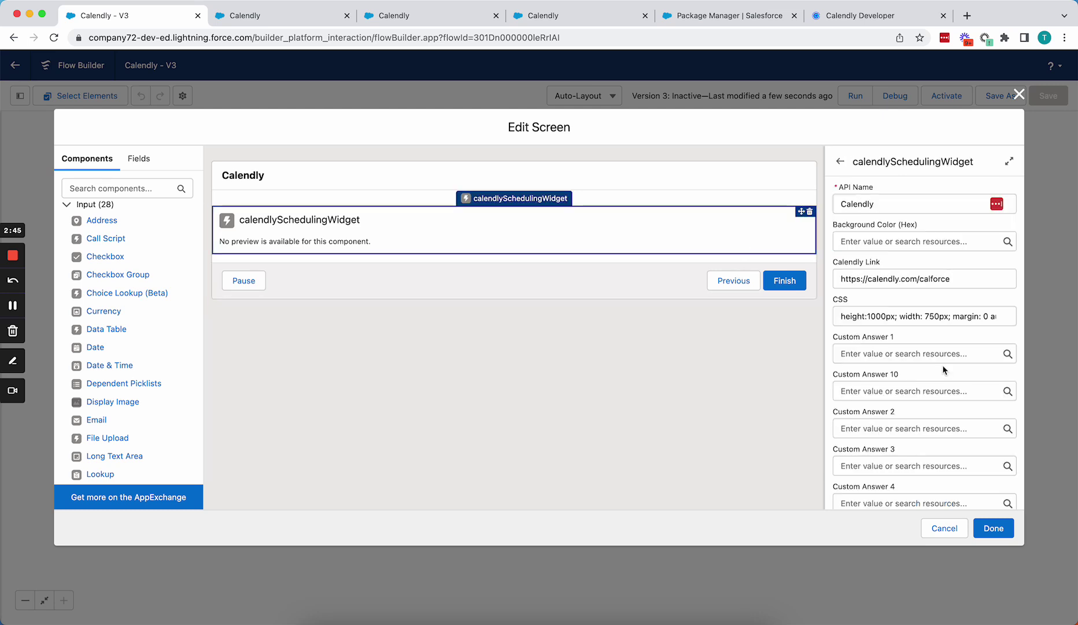
- Review the widget's Custom Answer fields and prefill fields mapped to Get_Lead's email and names
scroll(943, 369, down, 3)
scroll(943, 369, up, 3)
scroll(943, 369, down, 5)
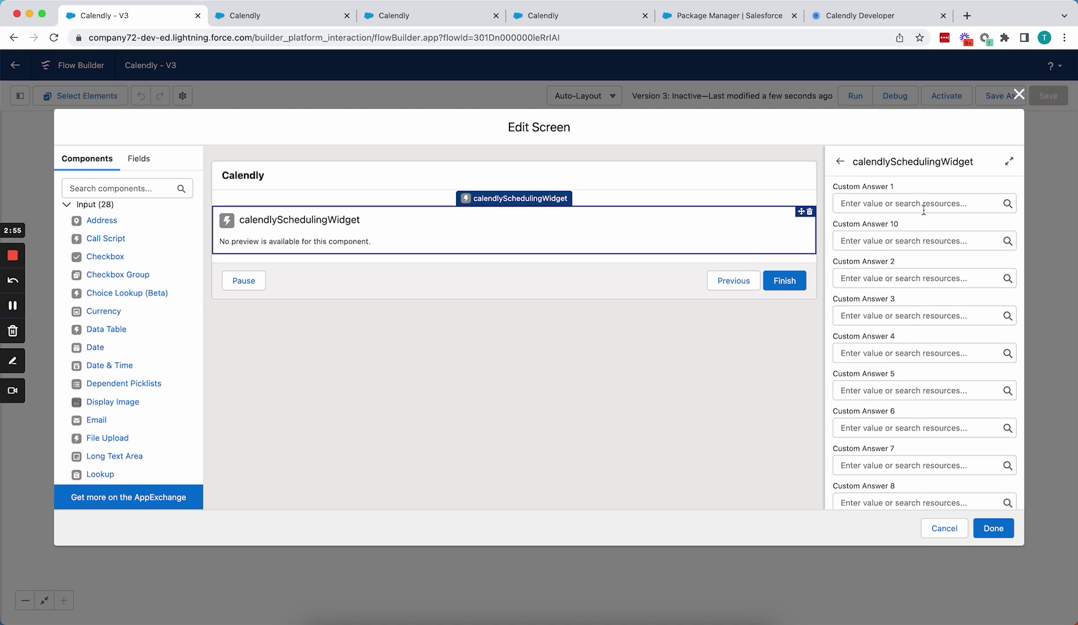
scroll(924, 210, up, 3)
scroll(924, 210, down, 5)
scroll(923, 211, down, 5)
scroll(923, 211, down, 1)
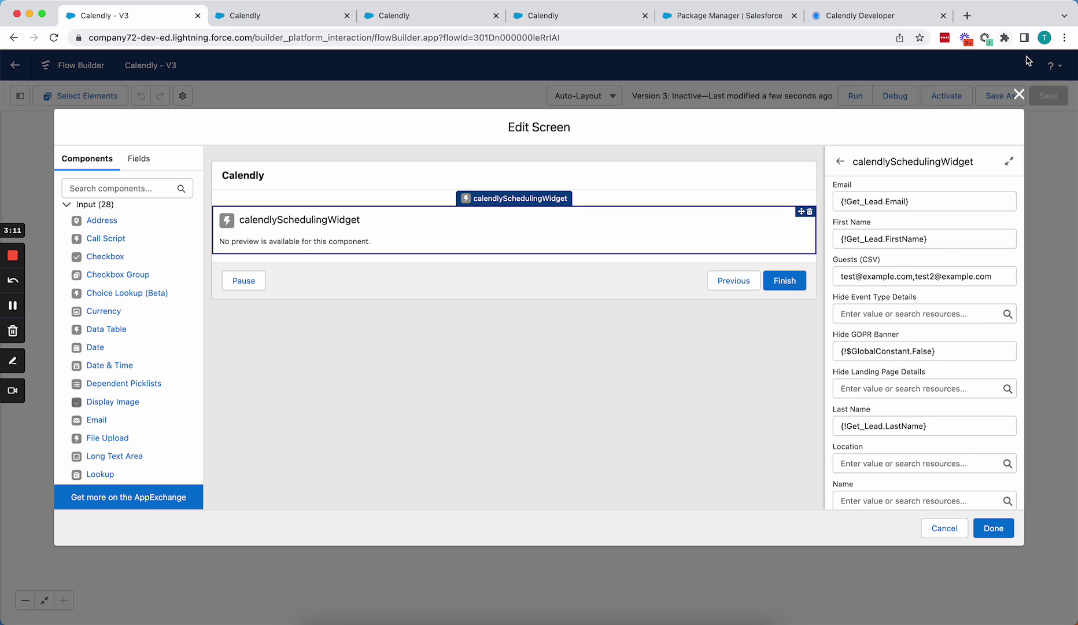
- Close the Edit Screen dialog and deselect the Calendly node to view the whole flow
click(1019, 94)
click(780, 223)
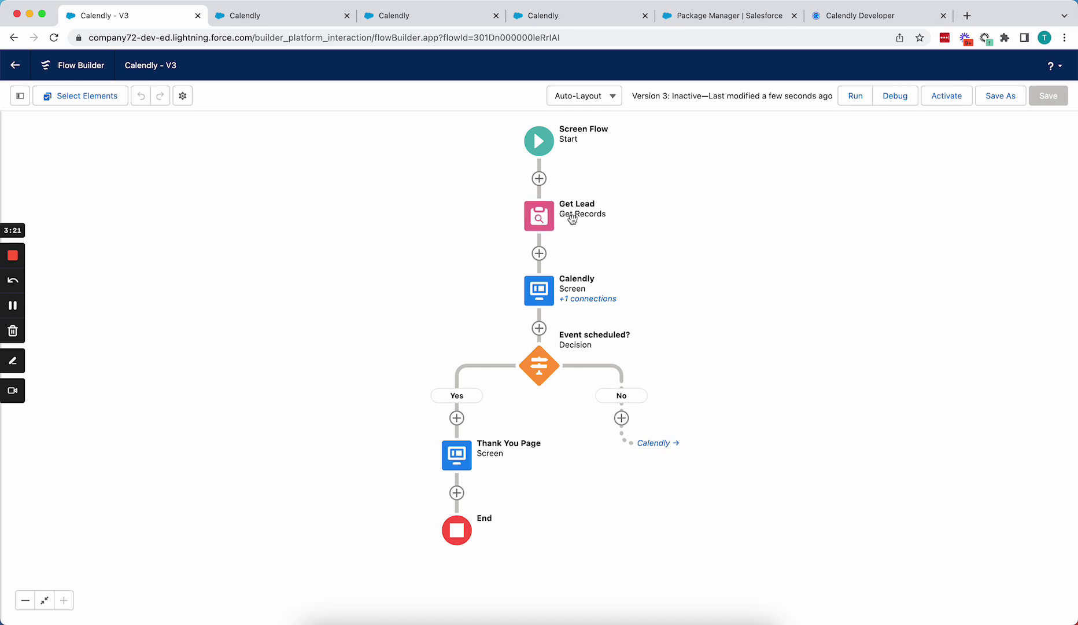
- Reopen the Calendly screen and review the widget's Guests (CSV), Last Name and Salesforce Record Id mappings
double_click(542, 291)
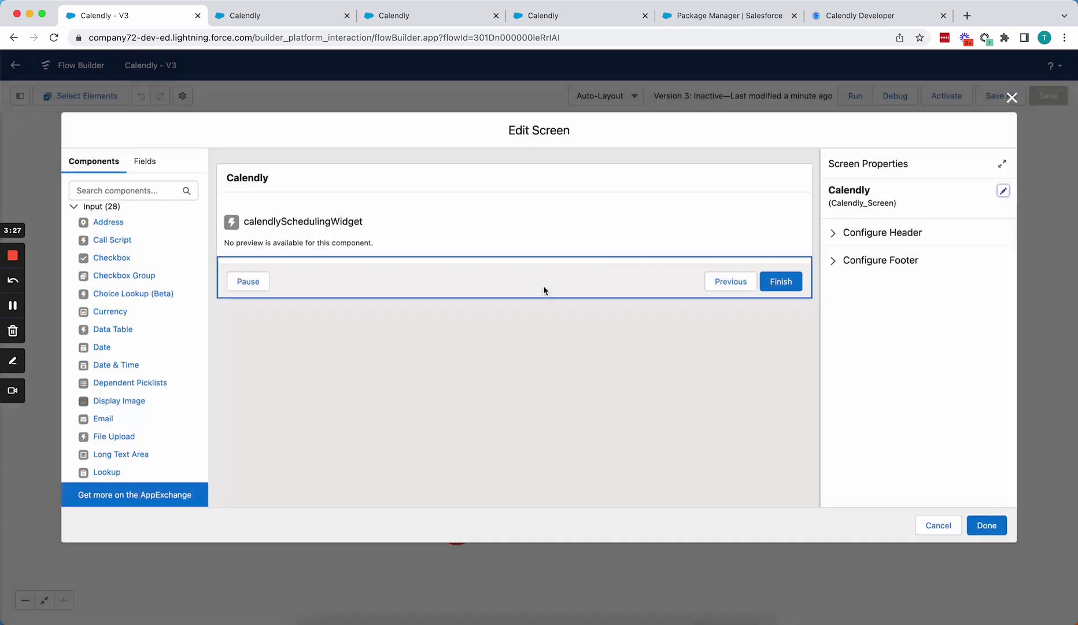
click(609, 237)
scroll(926, 372, down, 10)
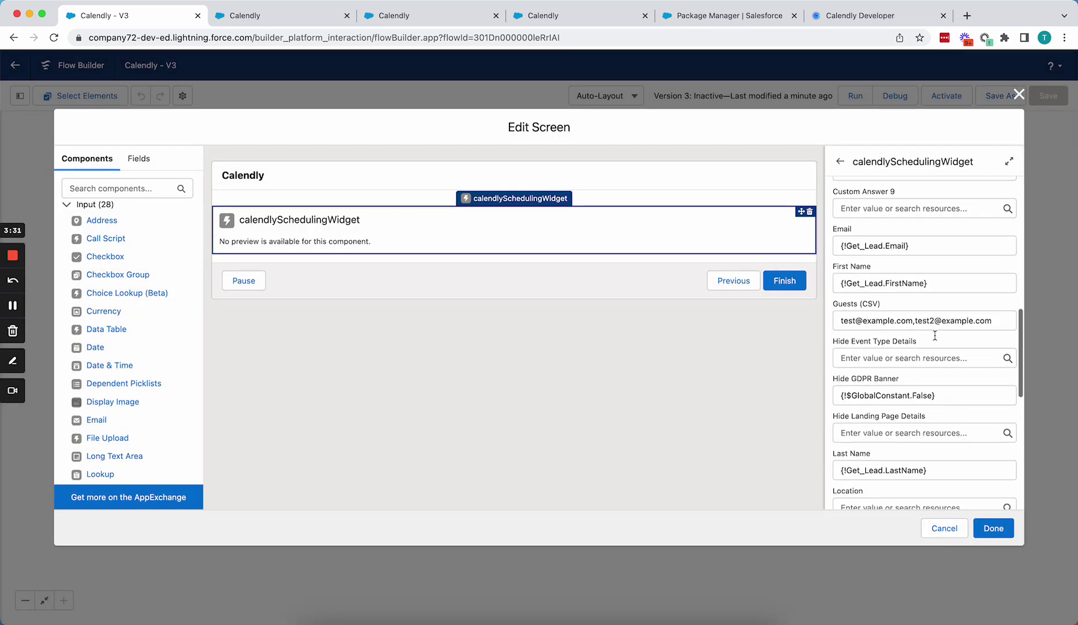
scroll(935, 334, down, 3)
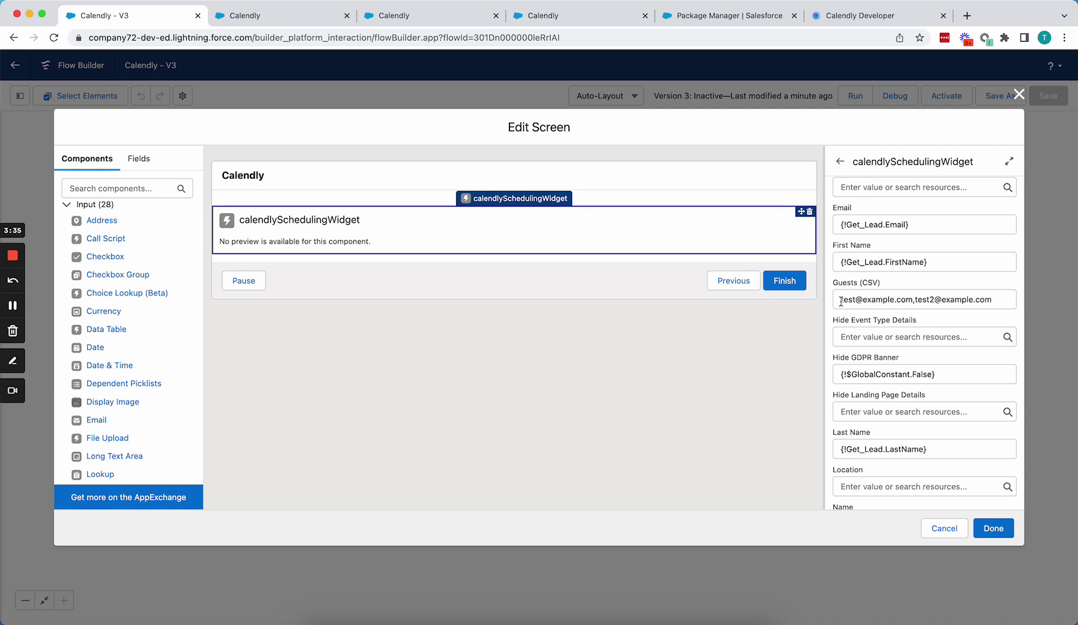
drag(841, 300, 981, 306)
scroll(978, 320, down, 5)
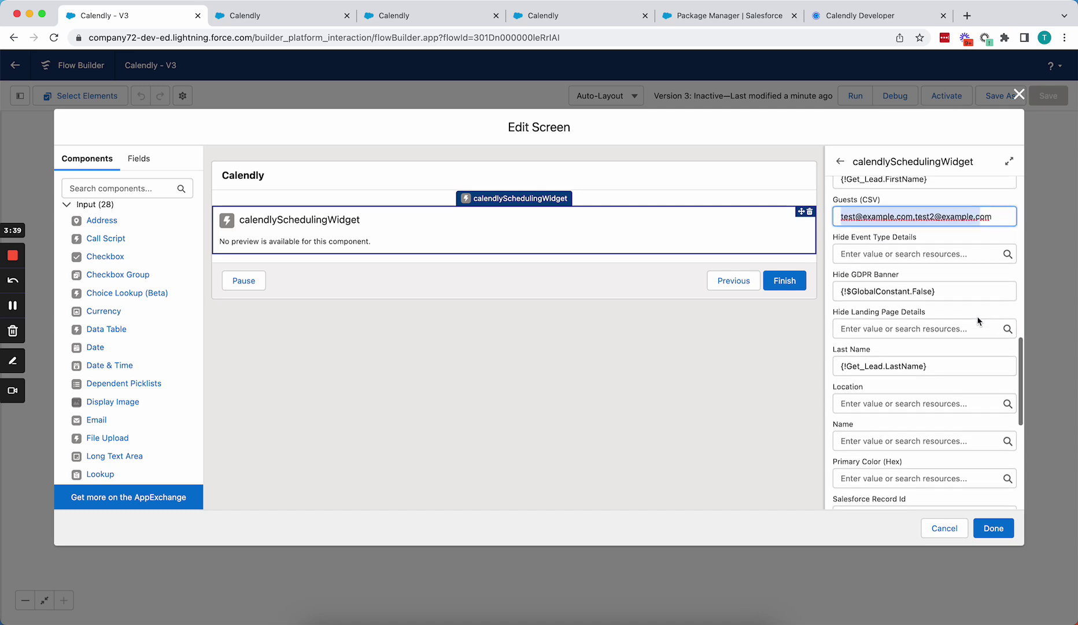
- In the flow test run, book a 30 Minute Meeting slot at 11:00am on Friday March 24
click(292, 22)
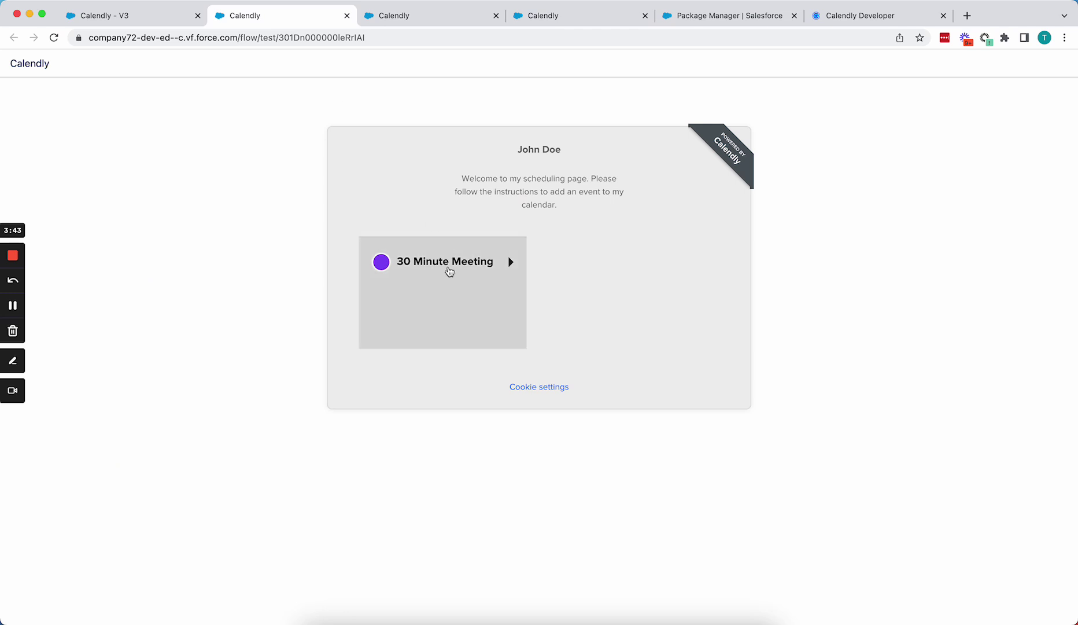
click(449, 272)
click(603, 454)
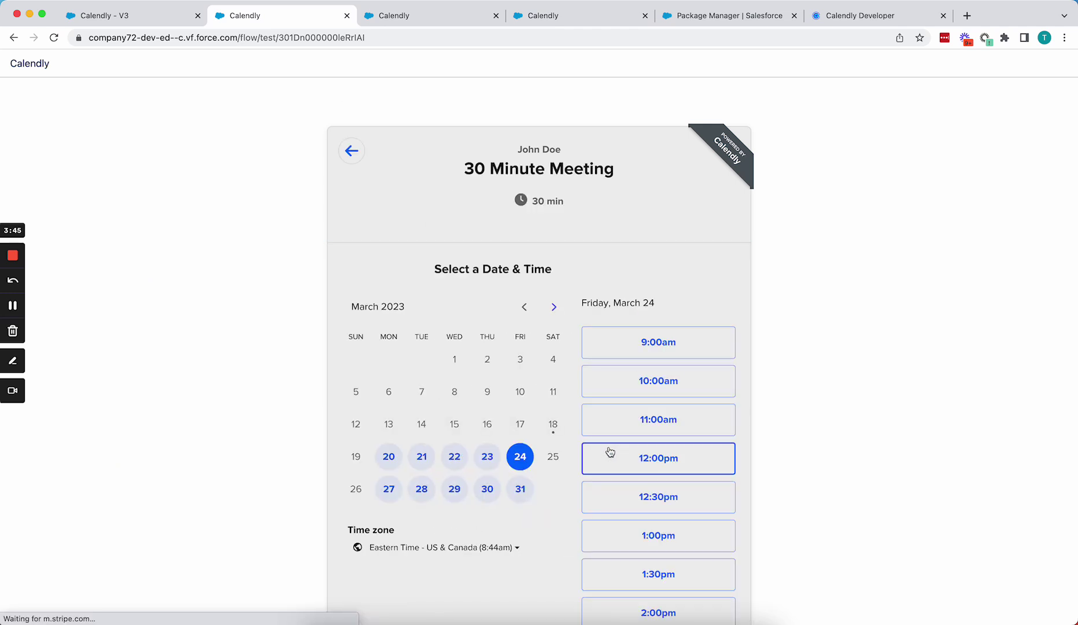
click(671, 419)
click(698, 416)
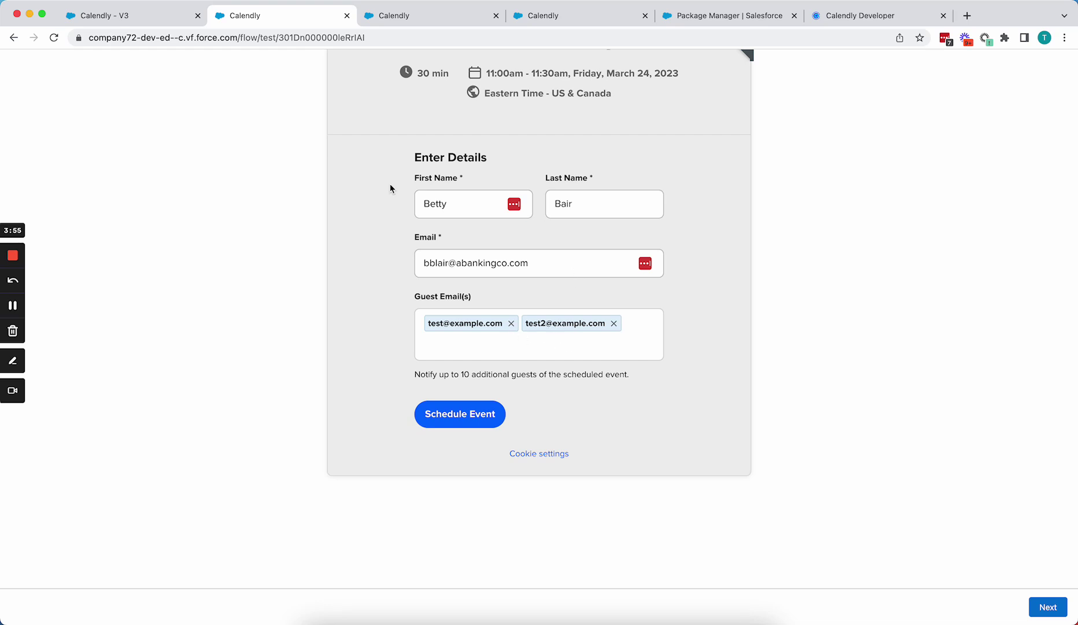
- Compare the scheduling widget's settings in the screen editor with the prefilled booking form
click(137, 15)
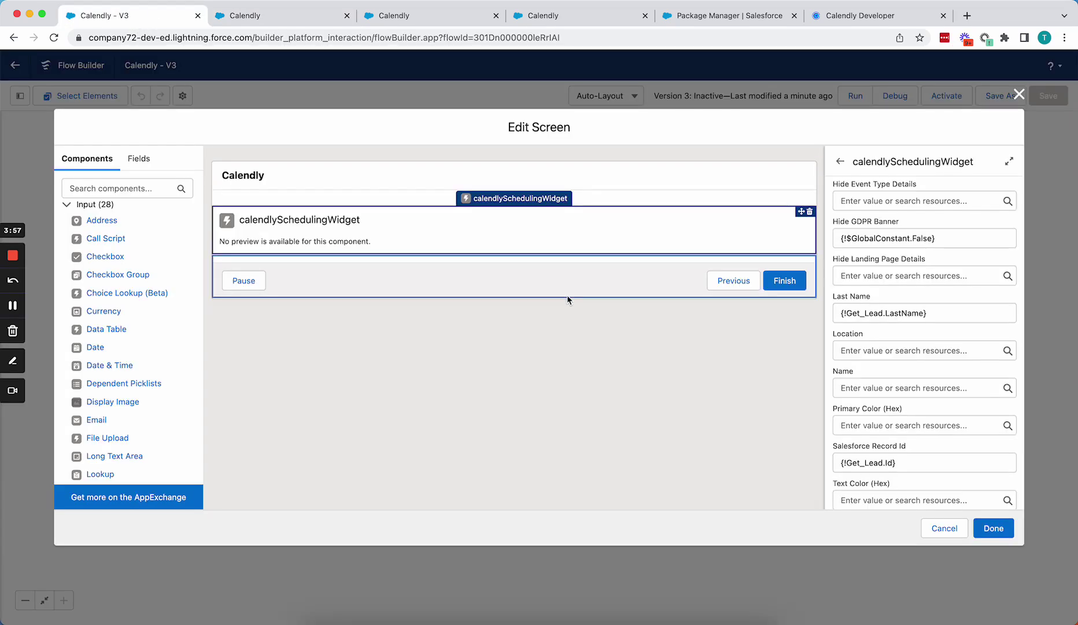
scroll(942, 379, down, 3)
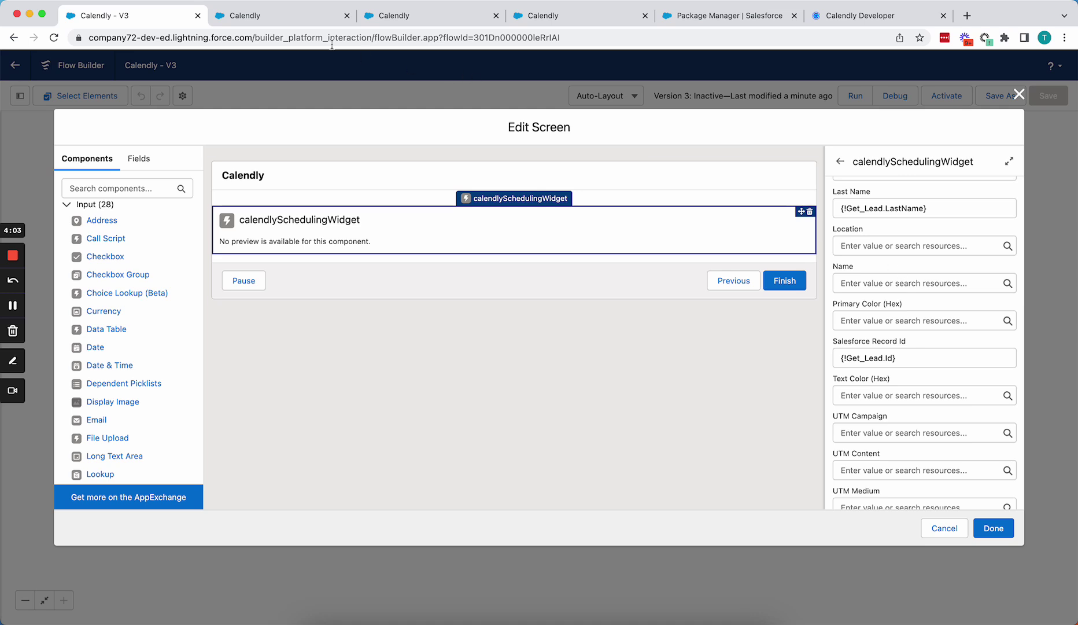
click(305, 19)
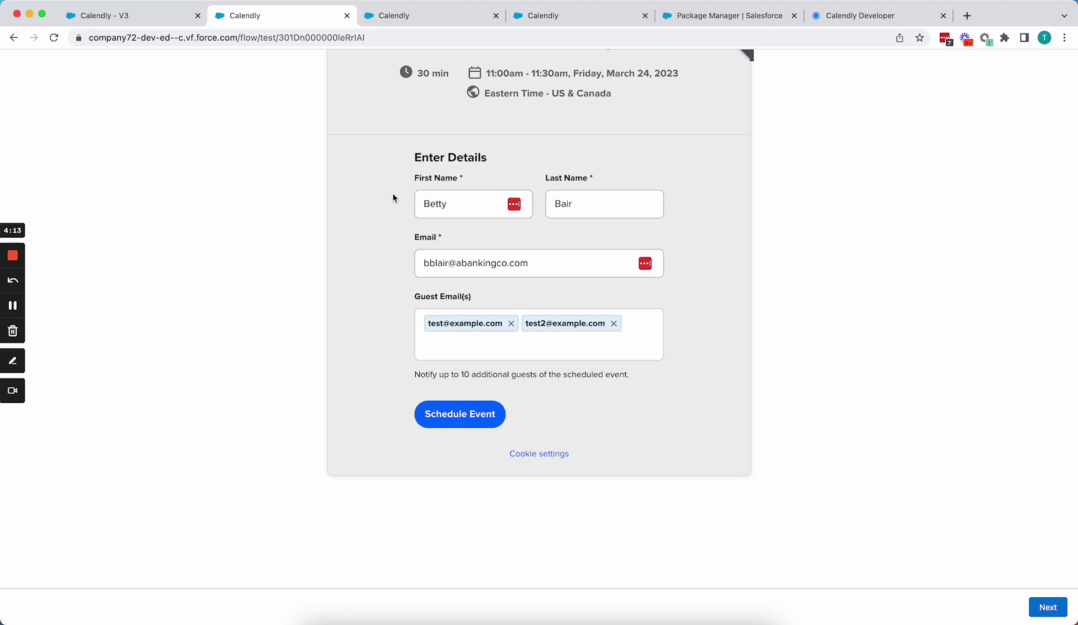
click(168, 22)
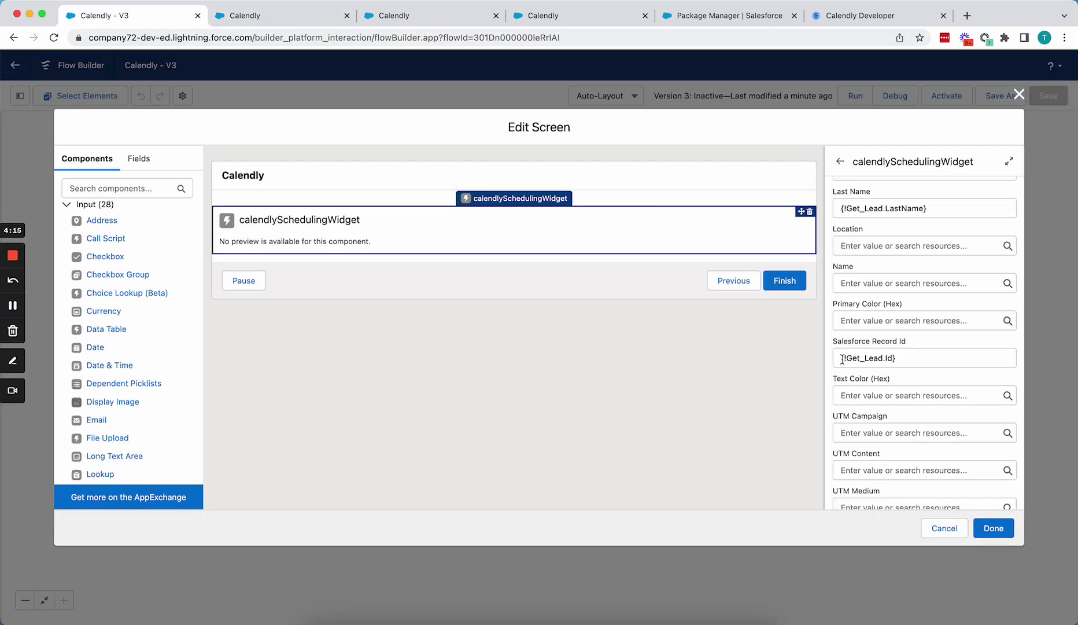
scroll(954, 389, down, 3)
scroll(955, 389, up, 3)
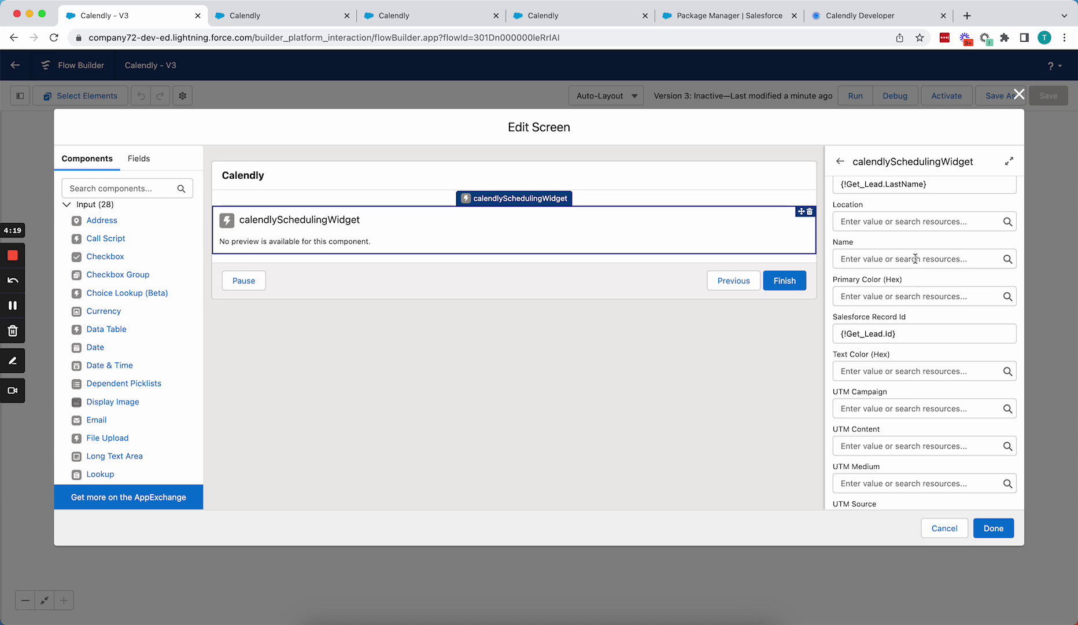
scroll(915, 259, down, 3)
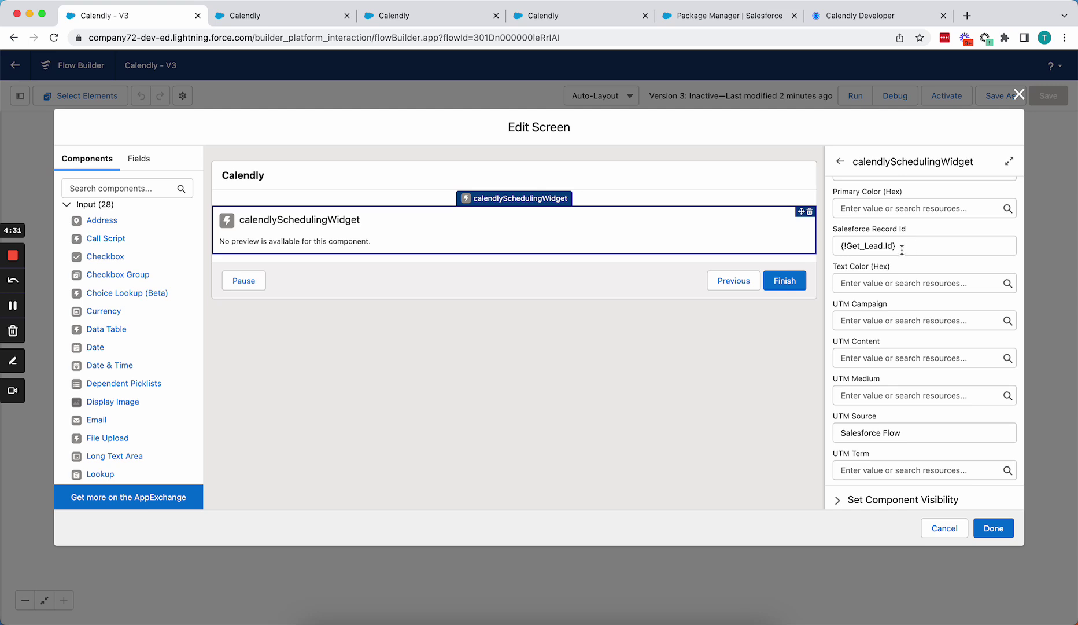
- Check the Salesforce Record Id resource choices without changing them, then review UTM Source
click(902, 250)
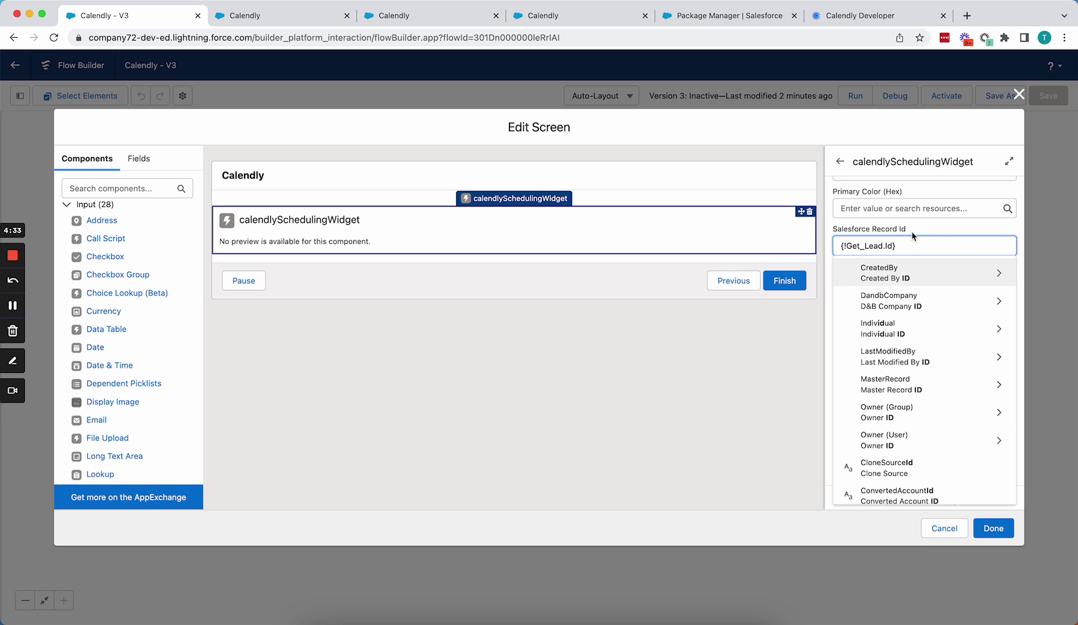
click(913, 230)
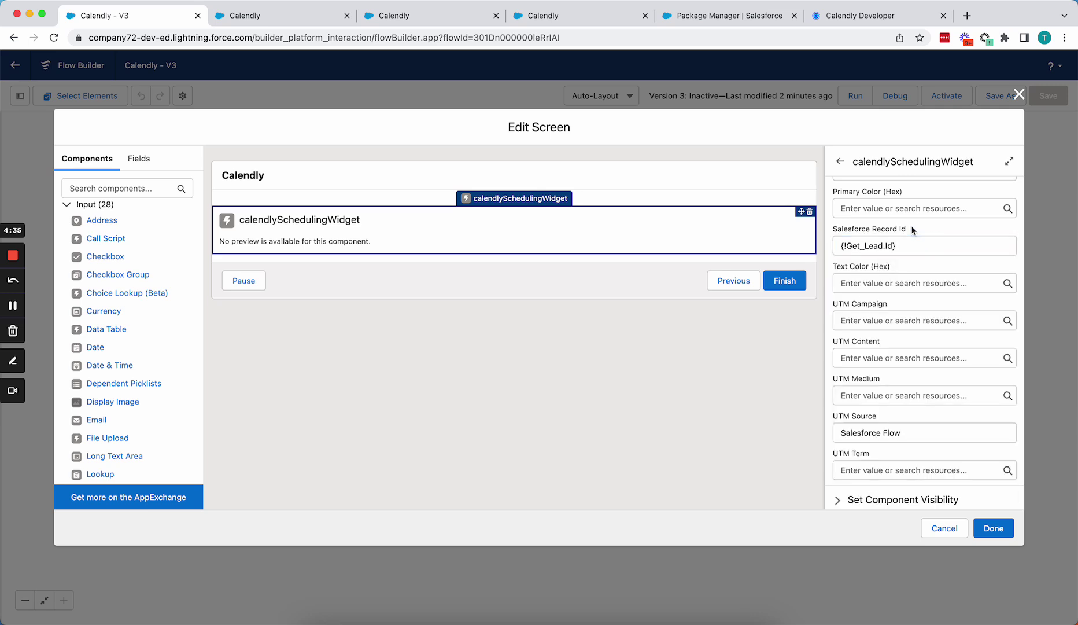
scroll(913, 230, down, 2)
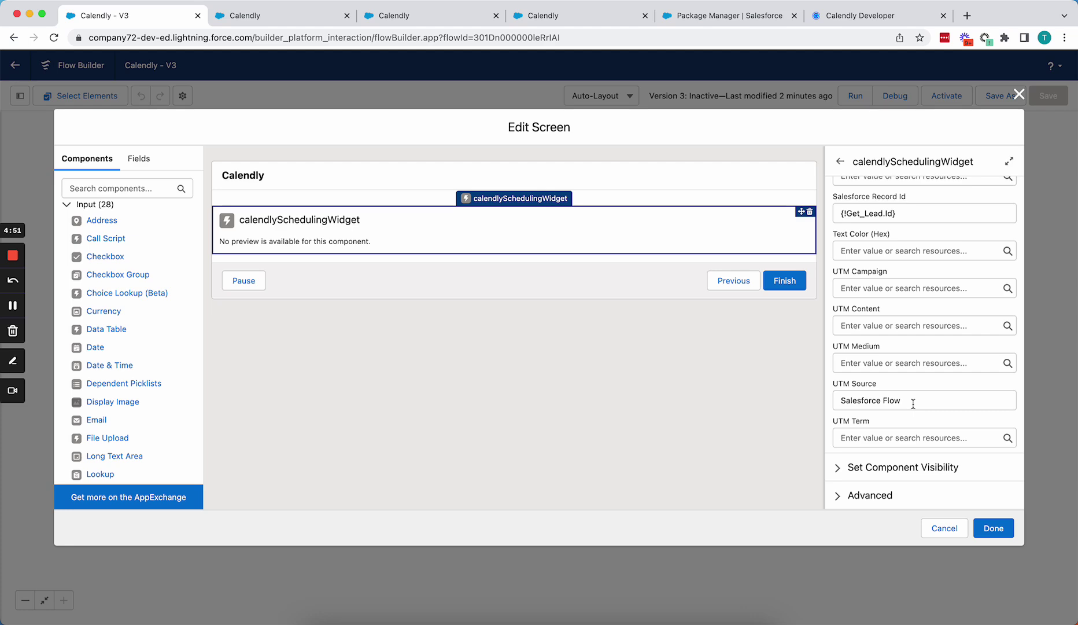
- Apply the widget changes, then advance the test run past the booking screen to its next screen
click(993, 528)
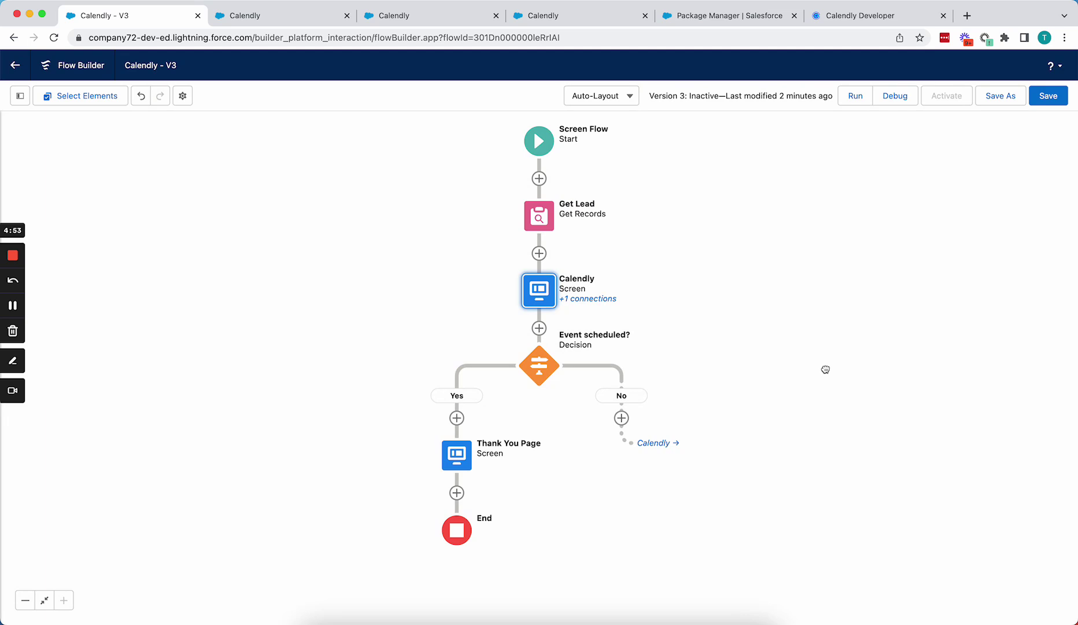
drag(826, 369, 844, 302)
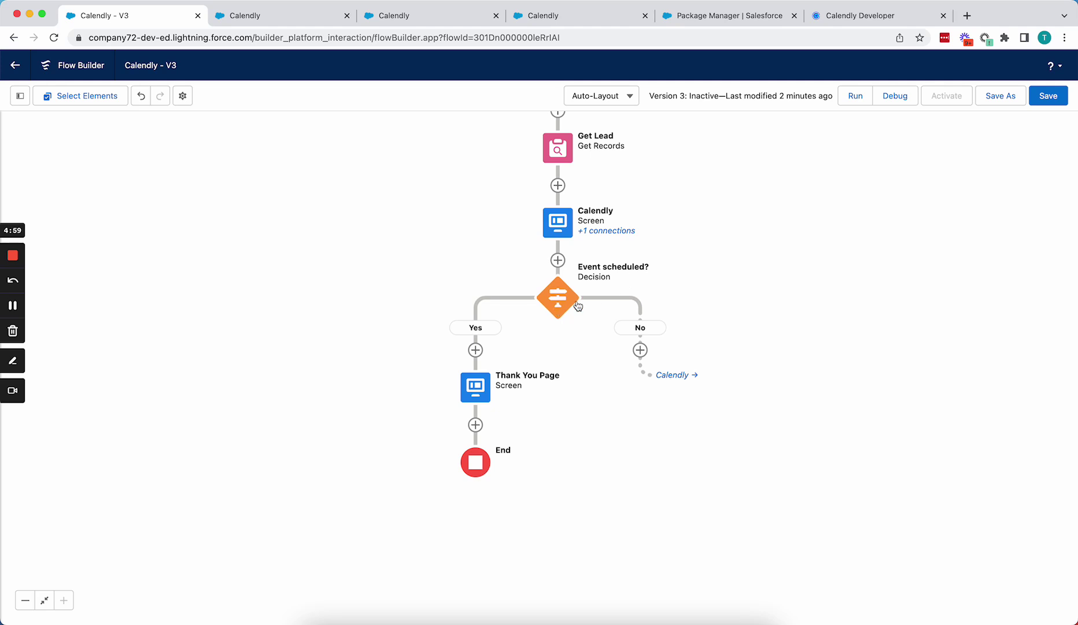
click(298, 21)
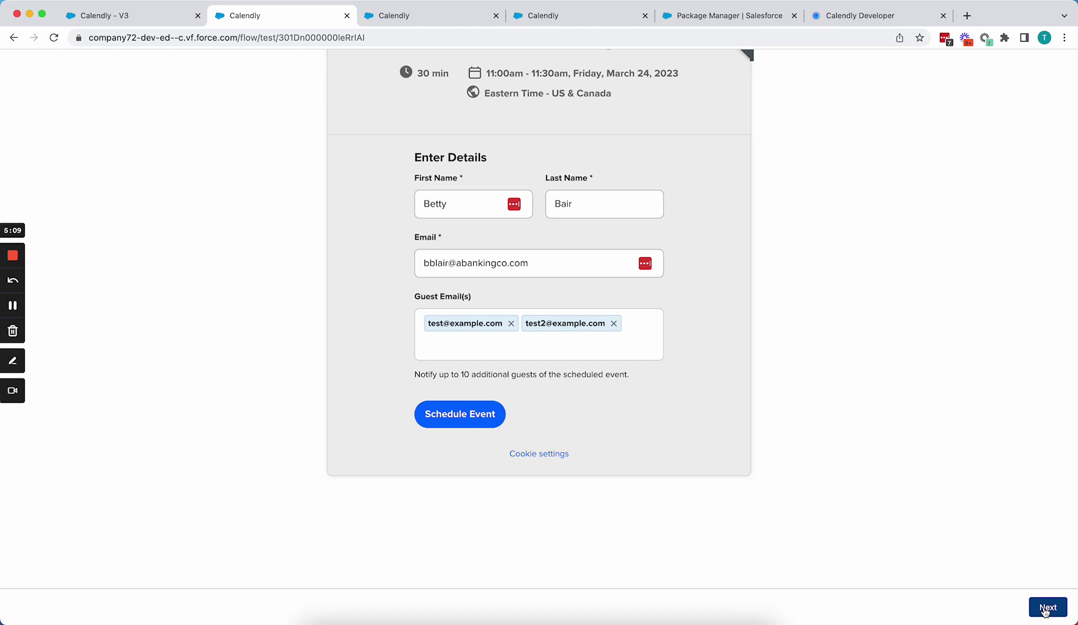
scroll(963, 457, up, 2)
scroll(962, 457, down, 2)
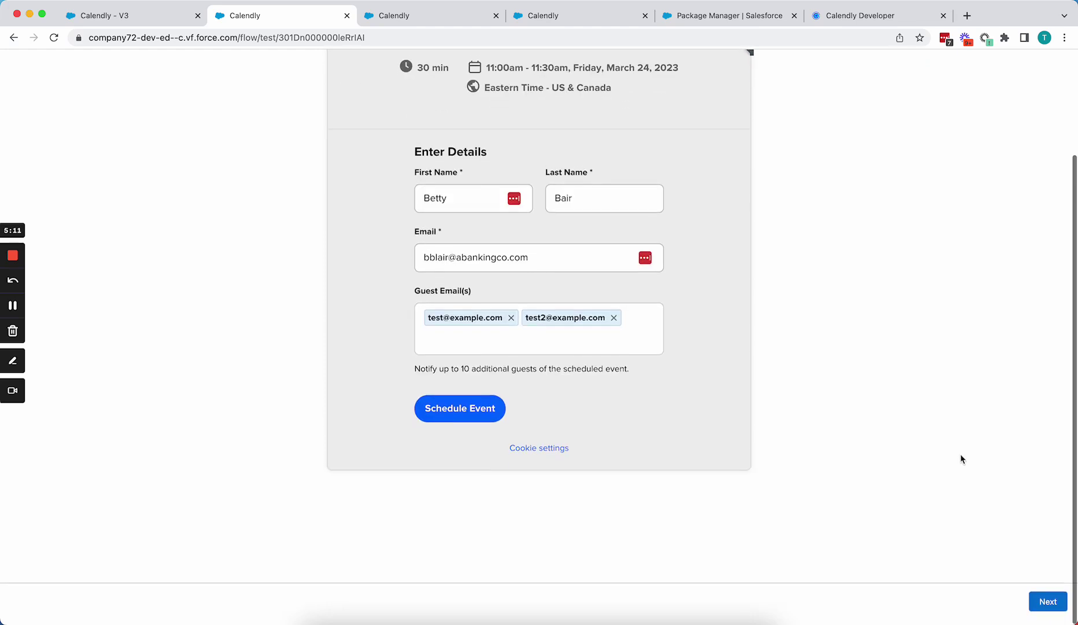
click(1048, 607)
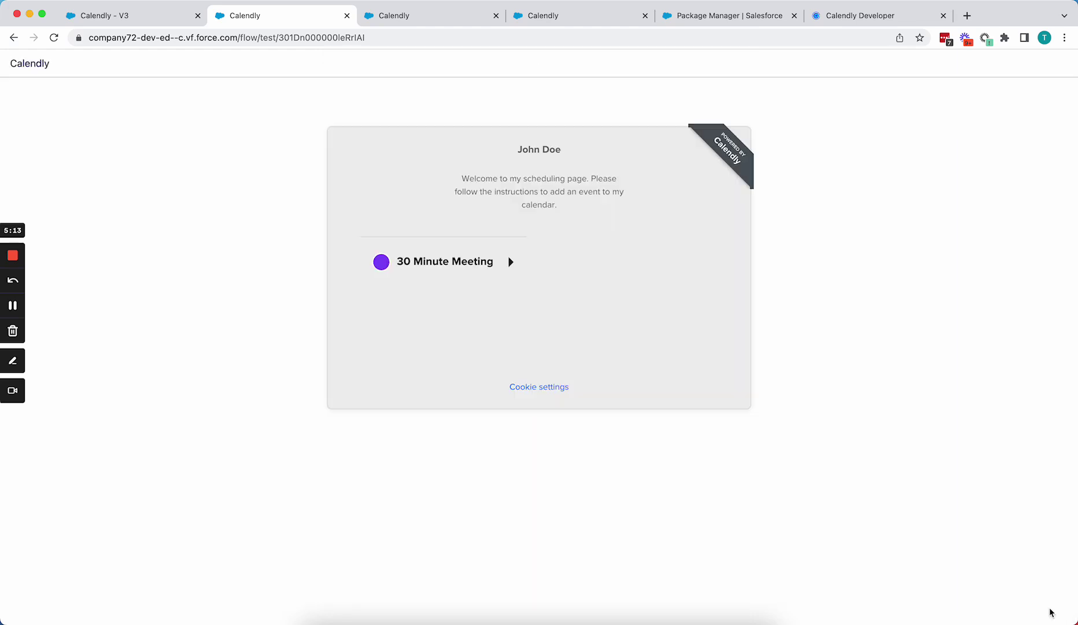
scroll(857, 464, down, 3)
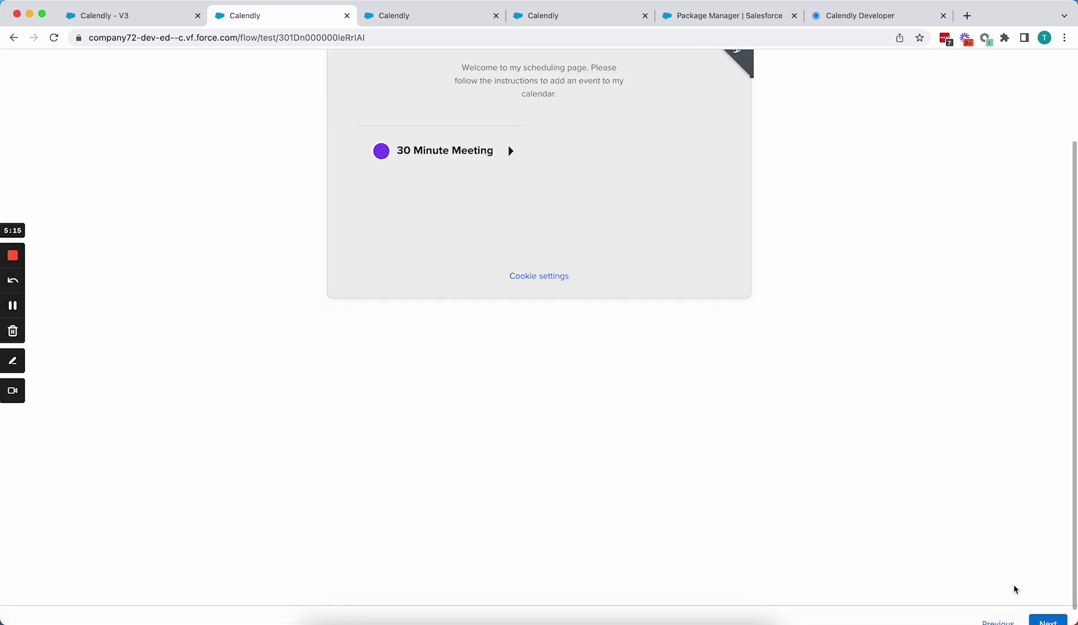
click(1039, 606)
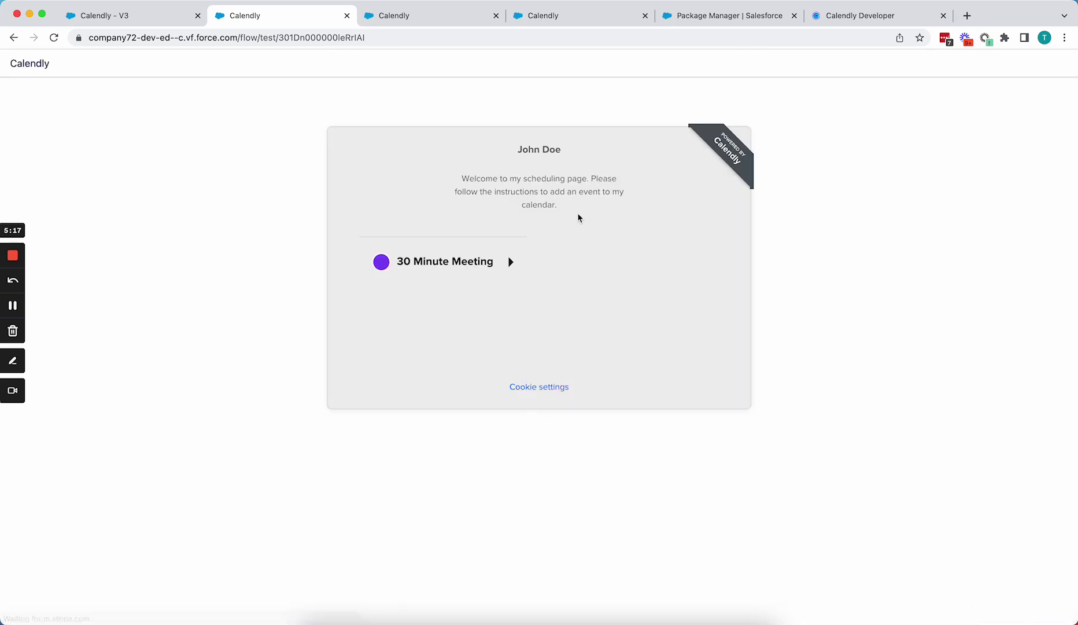
- In the Event scheduled? decision, replace the condition's resource with the Calendly screen component
click(152, 16)
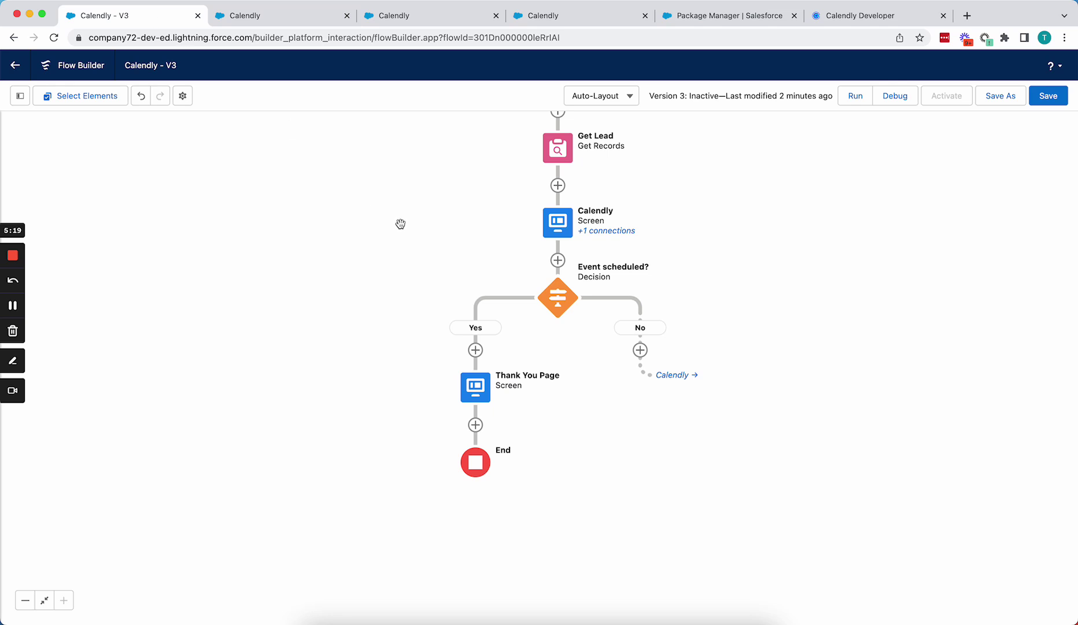
double_click(567, 302)
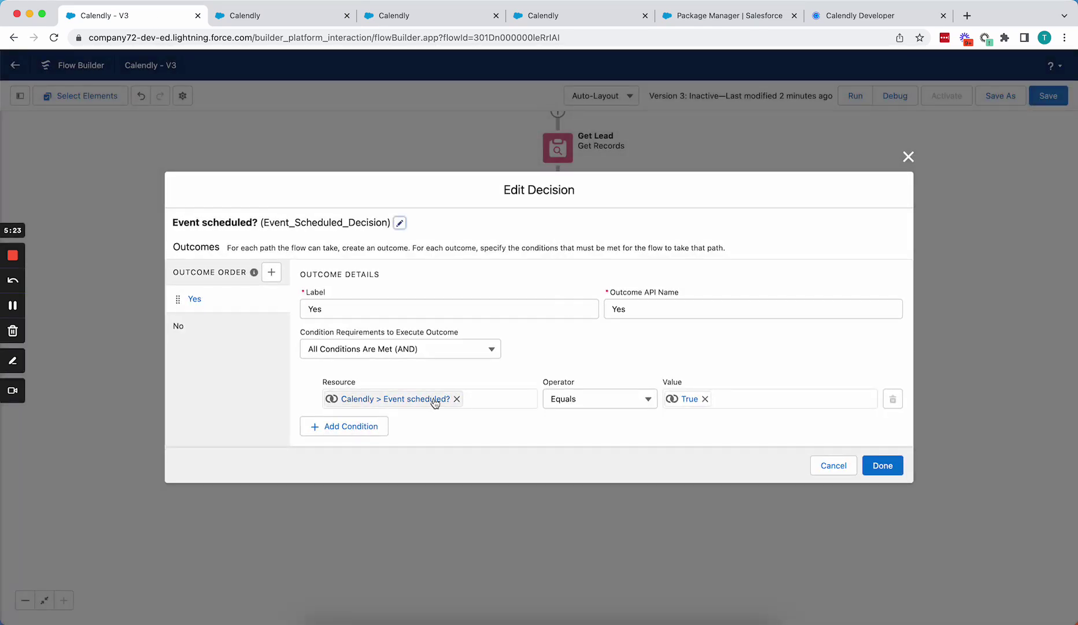
click(433, 398)
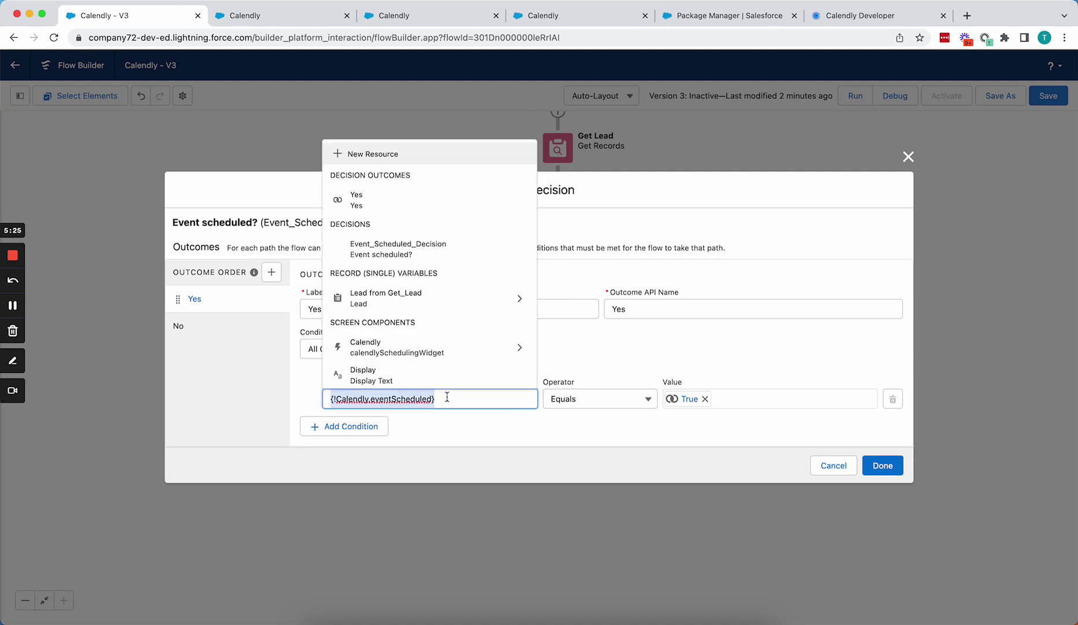
key(BackSpace)
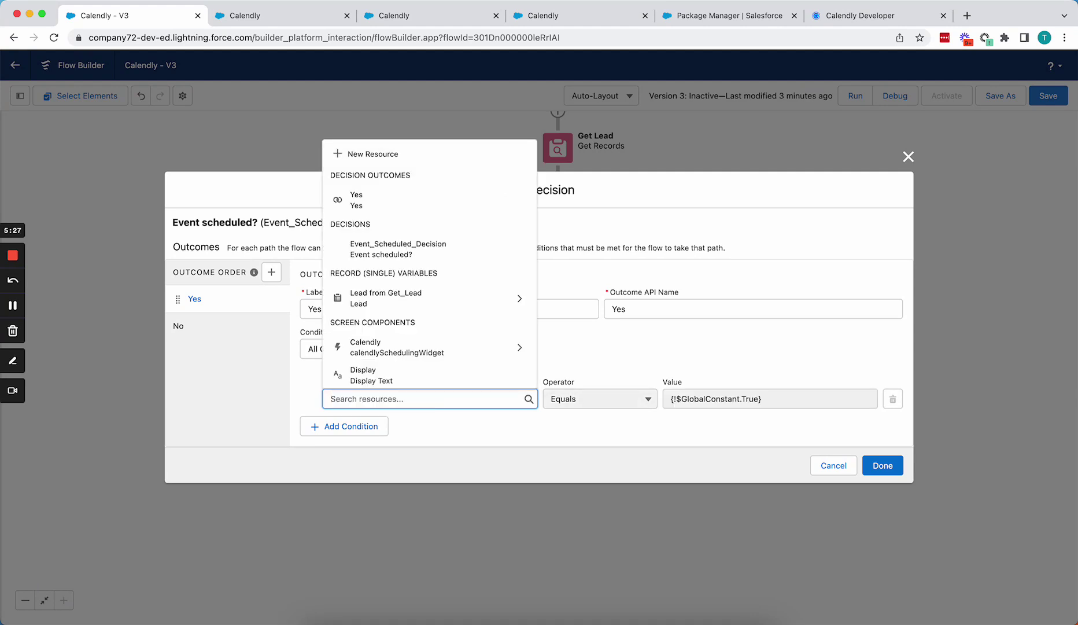
text(Calen)
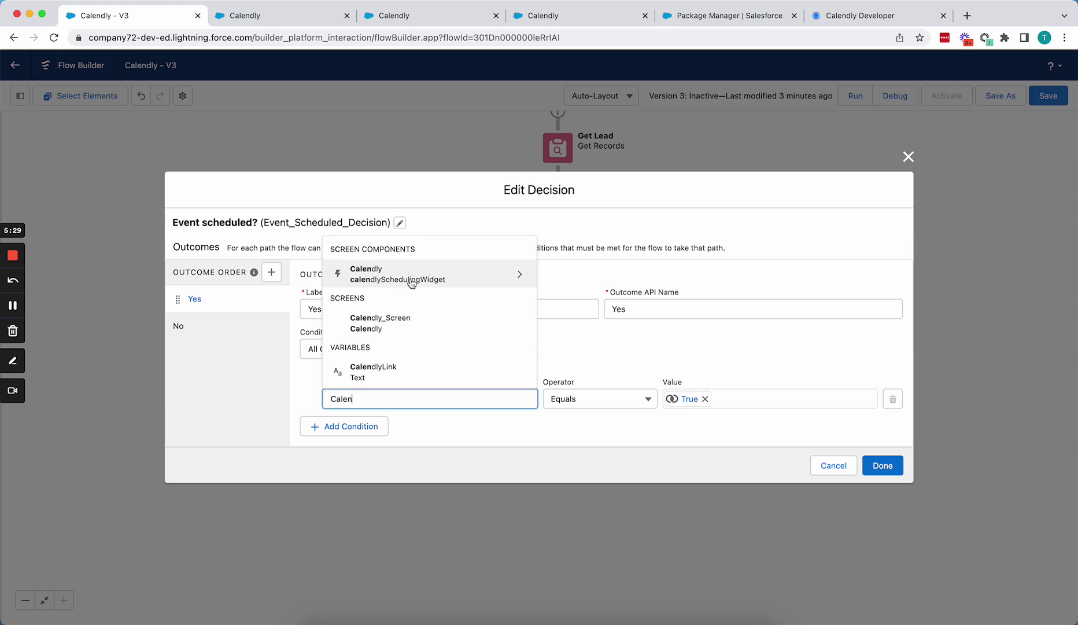
click(420, 281)
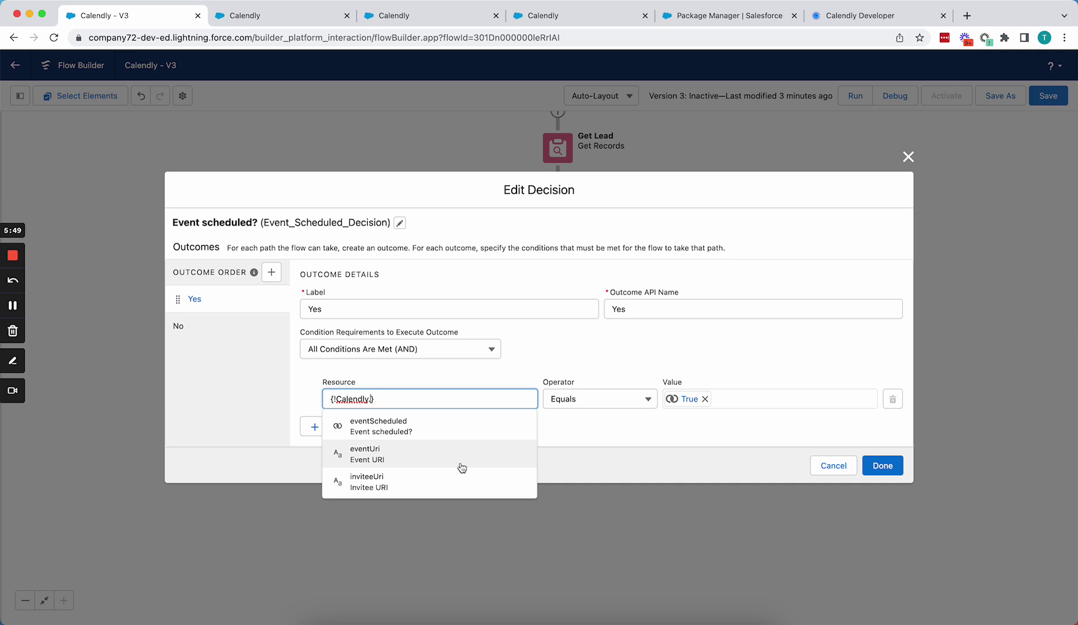
- After checking Calendly's docs, make the condition Calendly > Event scheduled? equals True
click(841, 22)
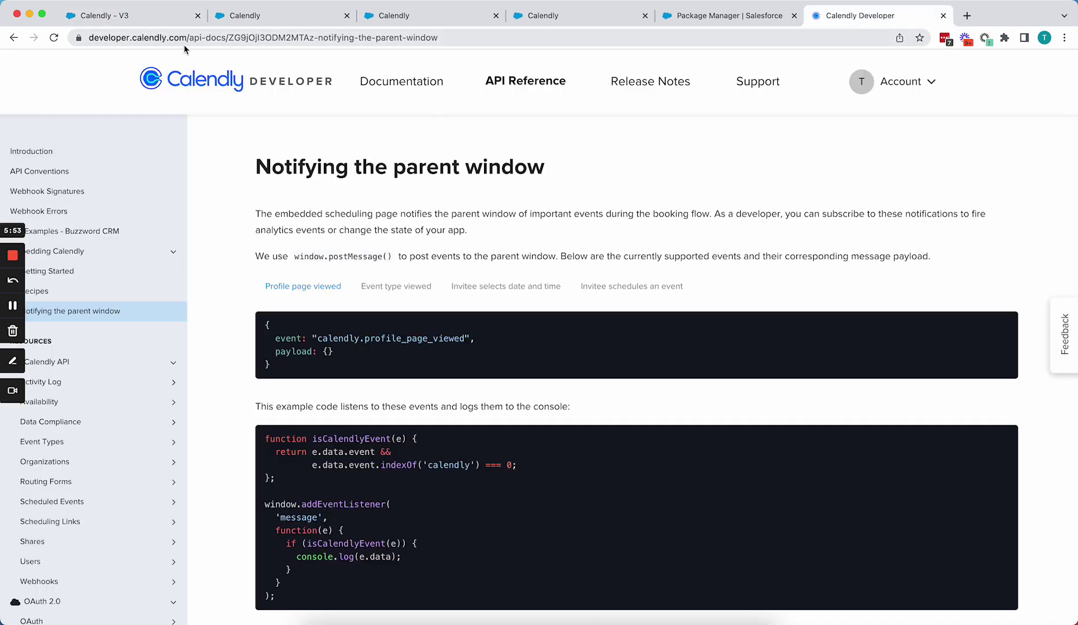
click(166, 20)
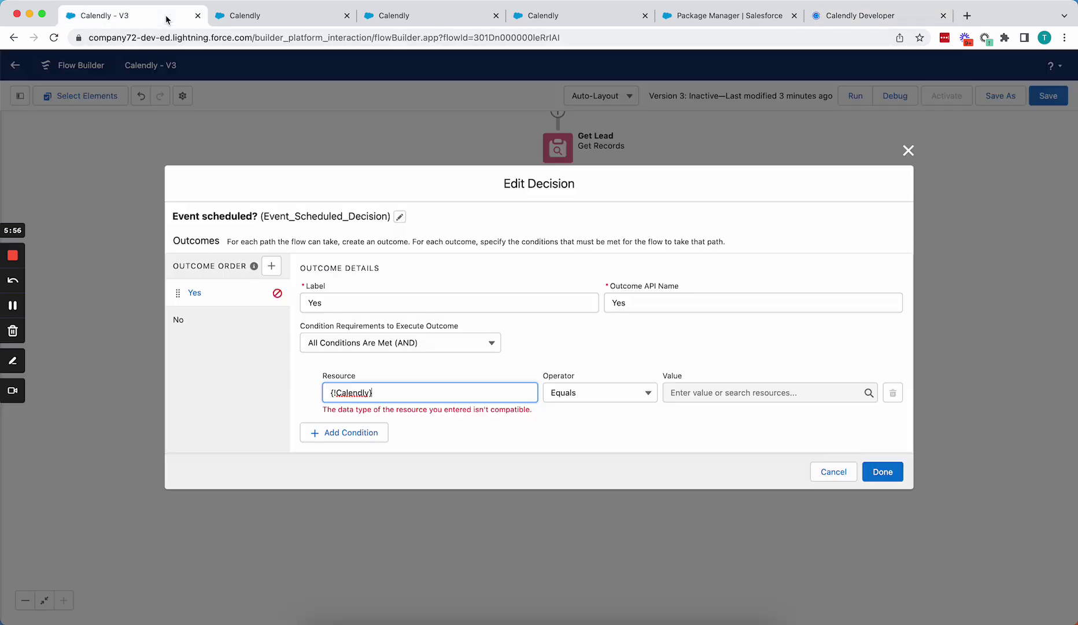
click(370, 393)
click(448, 435)
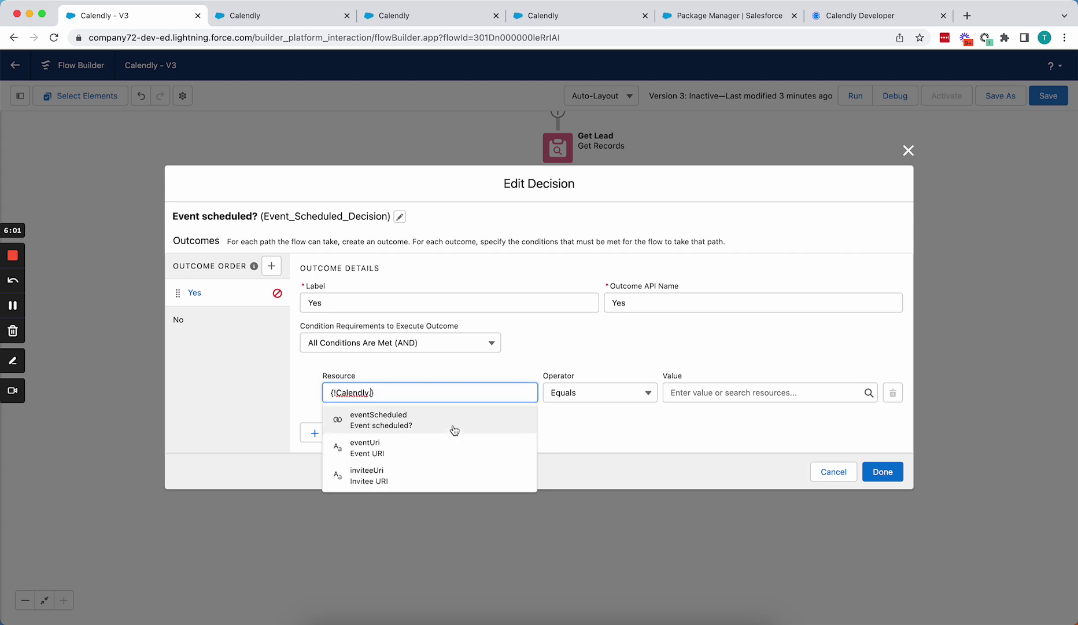
click(454, 430)
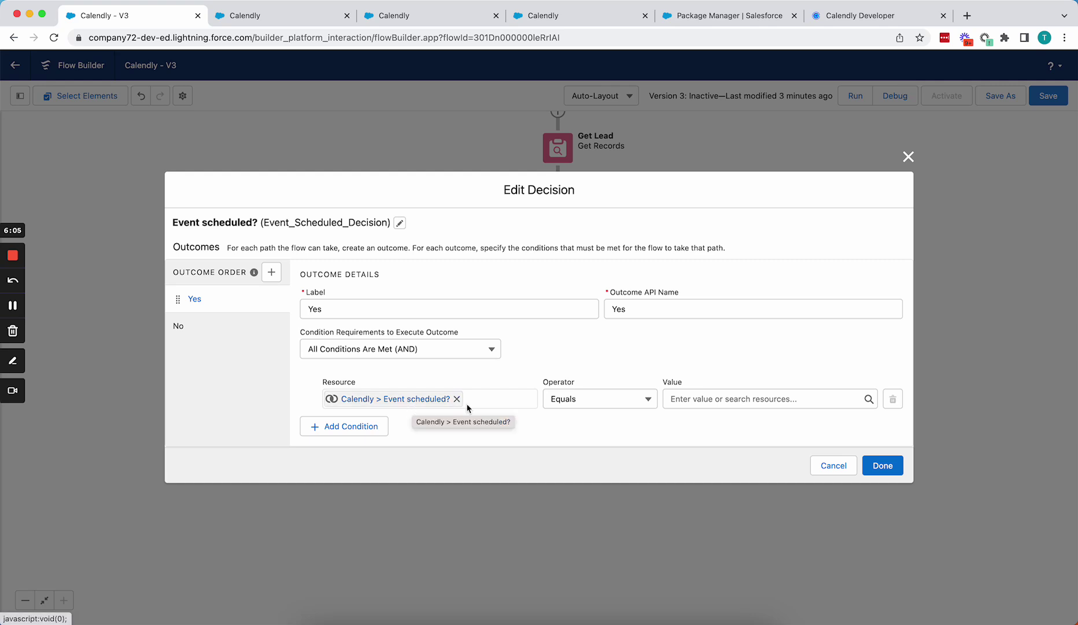
click(778, 399)
text(true)
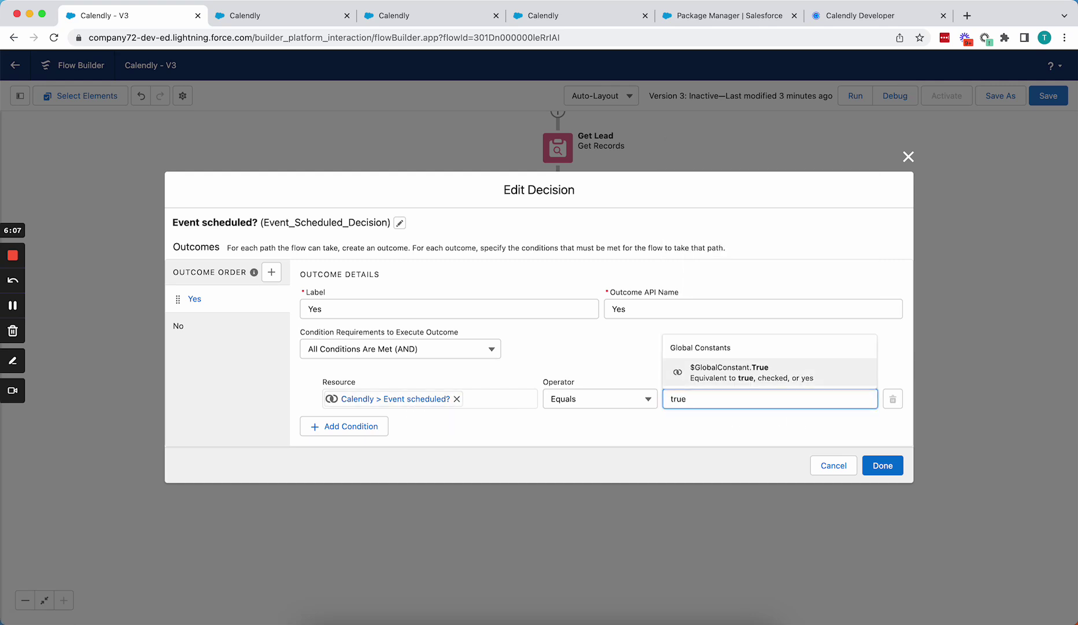
key(Return)
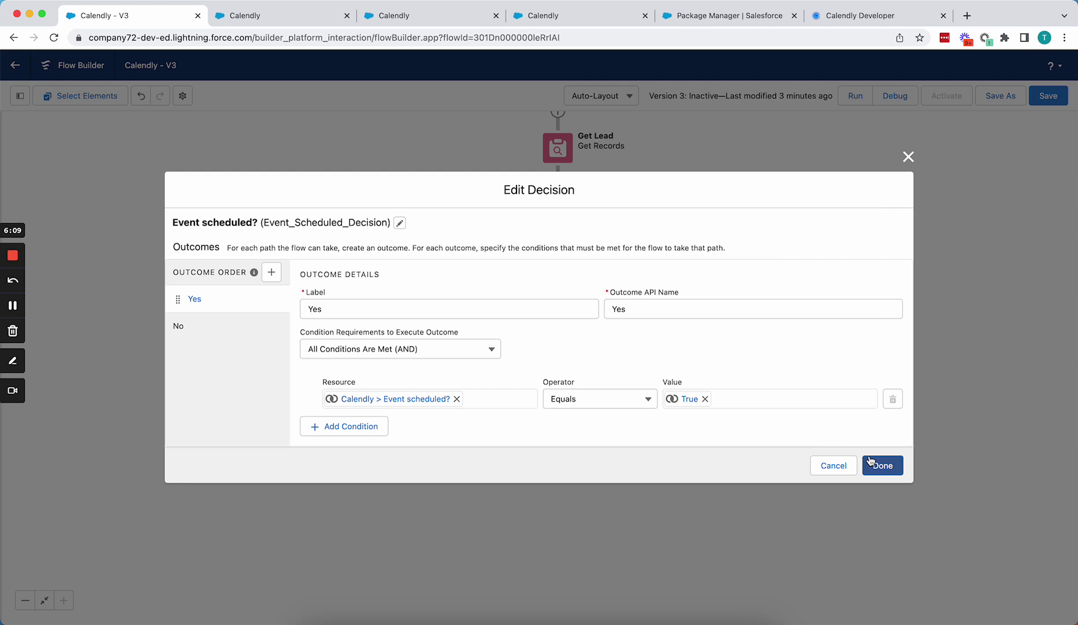
- Apply the decision change, save the flow, and advance the test run to the scheduling widget
click(877, 465)
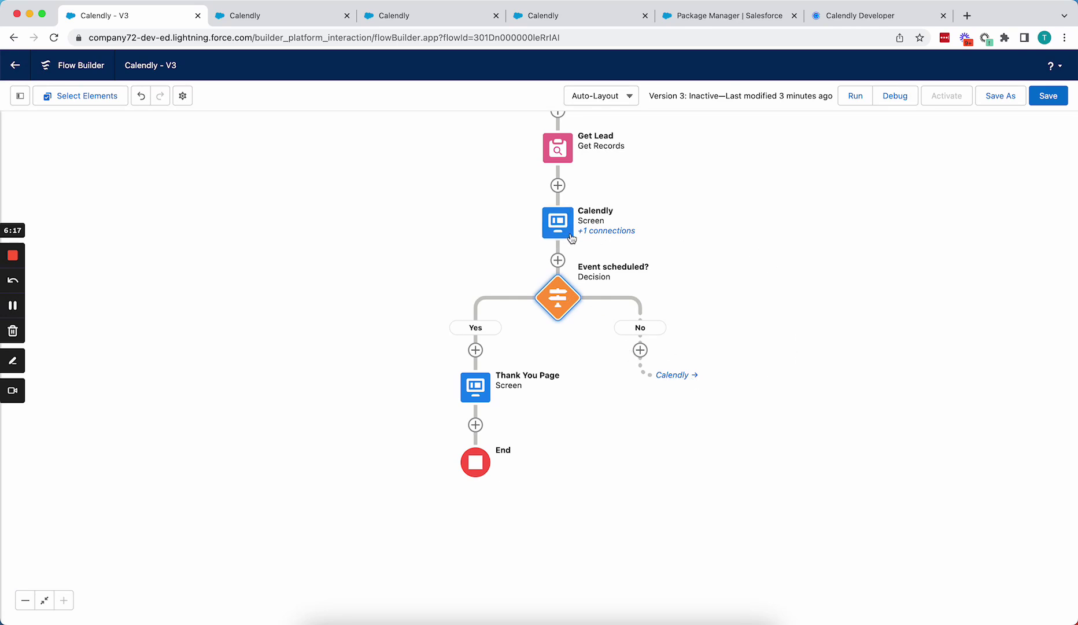
click(1050, 94)
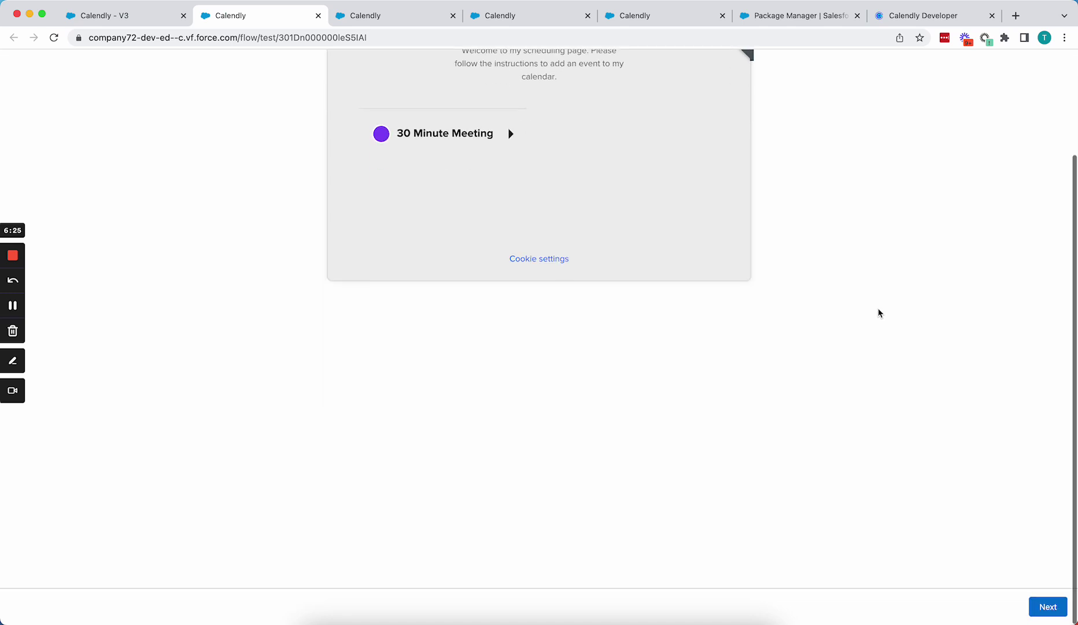
click(1046, 605)
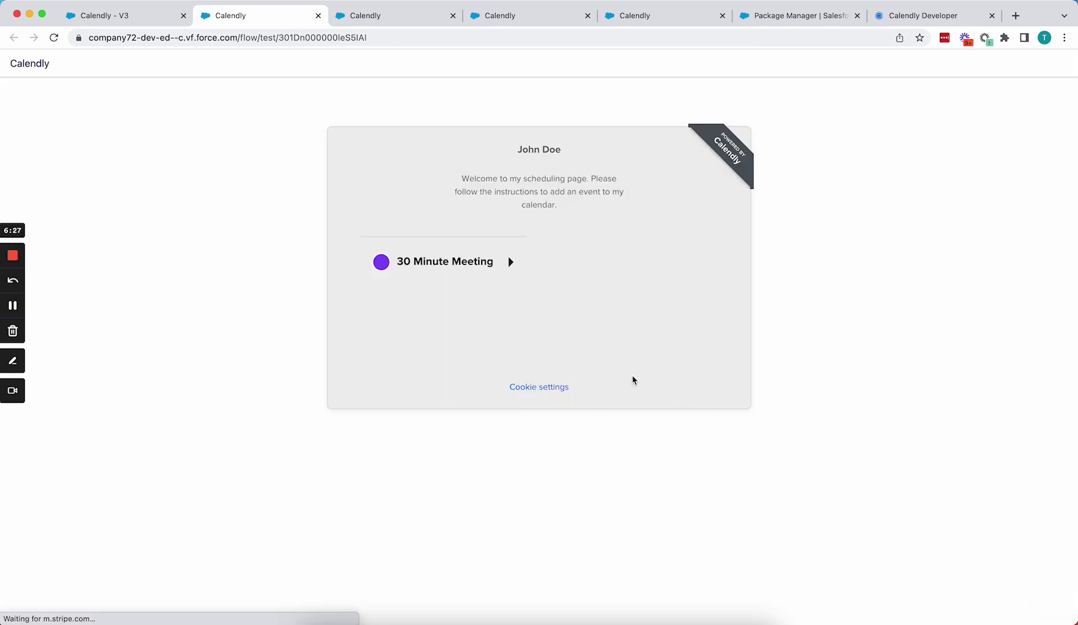
- Book a 30 Minute Meeting on March 24 at 11:00am and finish the test run on the thank-you page
click(481, 271)
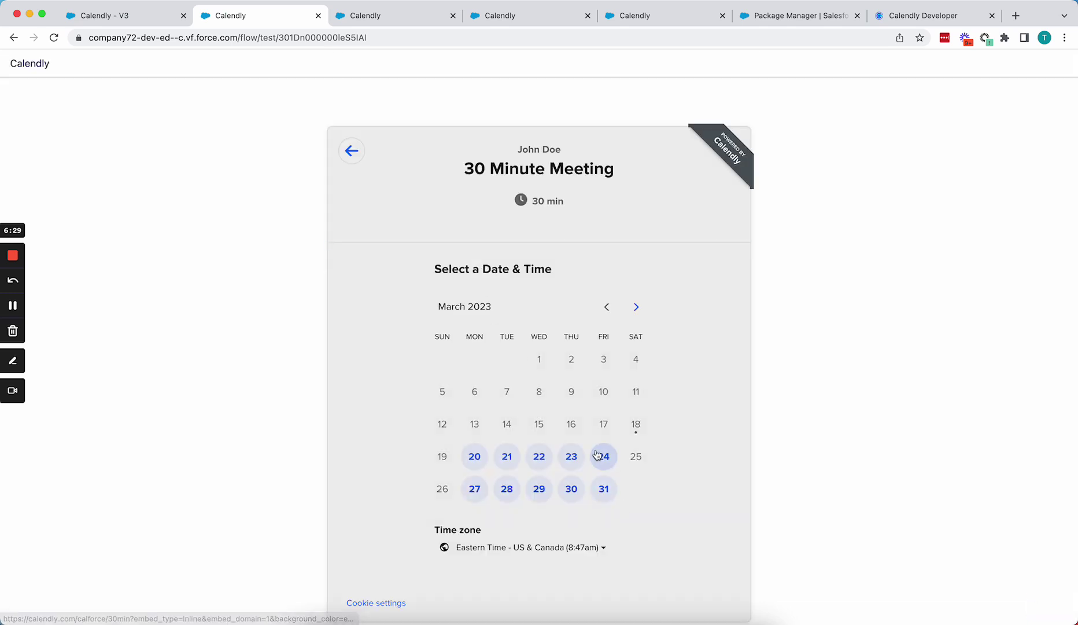
click(602, 454)
click(686, 421)
click(705, 422)
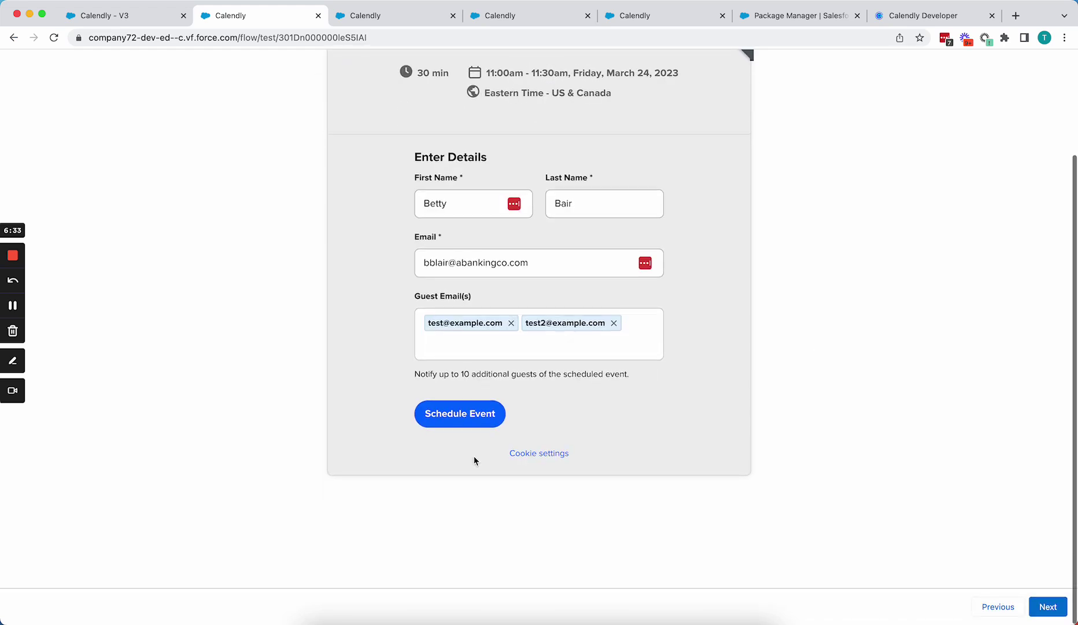
click(474, 424)
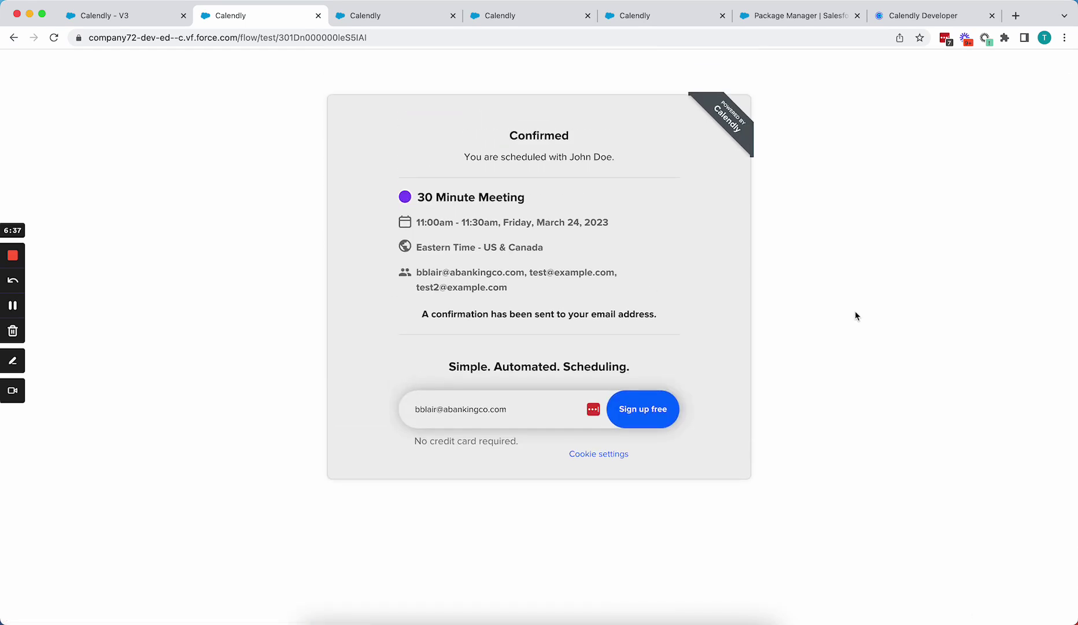
scroll(855, 310, down, 3)
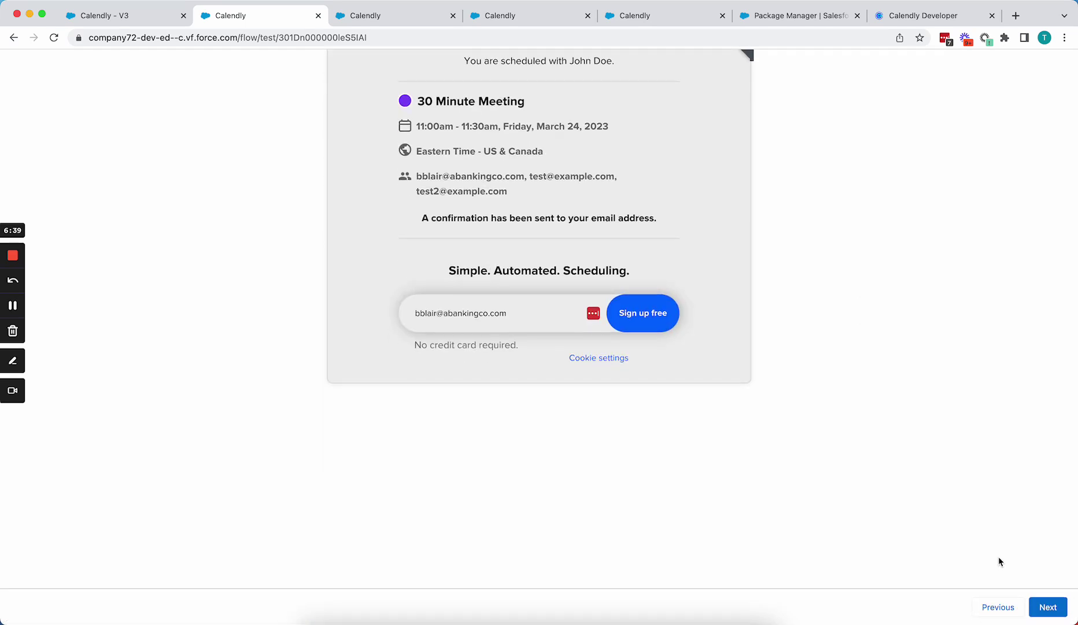
click(1050, 609)
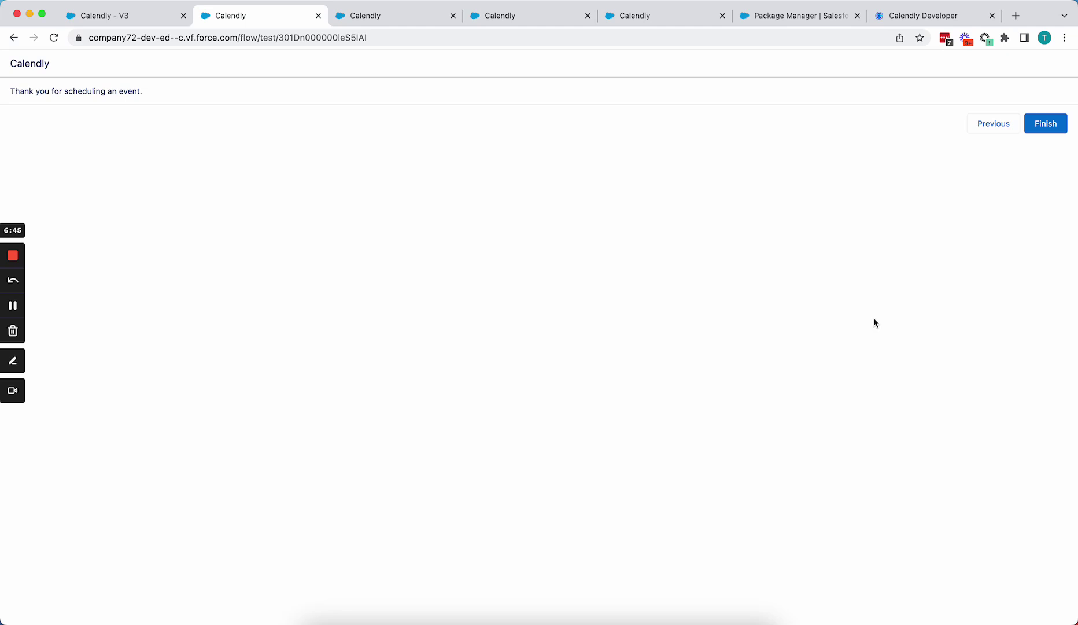
click(1045, 132)
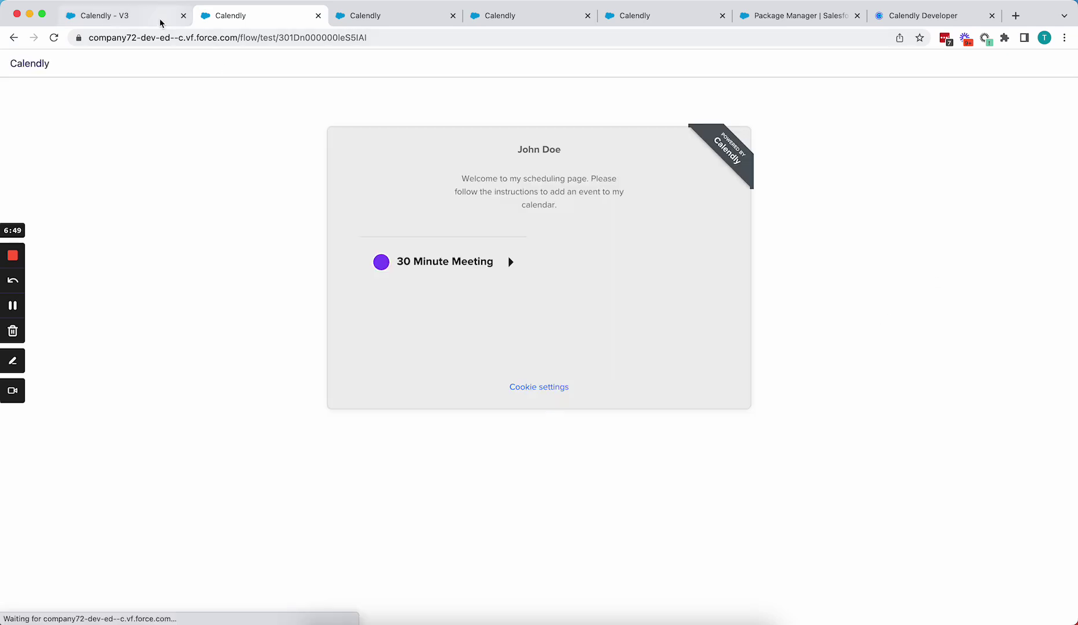
click(153, 21)
- Open the Calendly screen, select the calendlySchedulingWidget, and scroll its settings down to UTM Source
drag(712, 180, 691, 253)
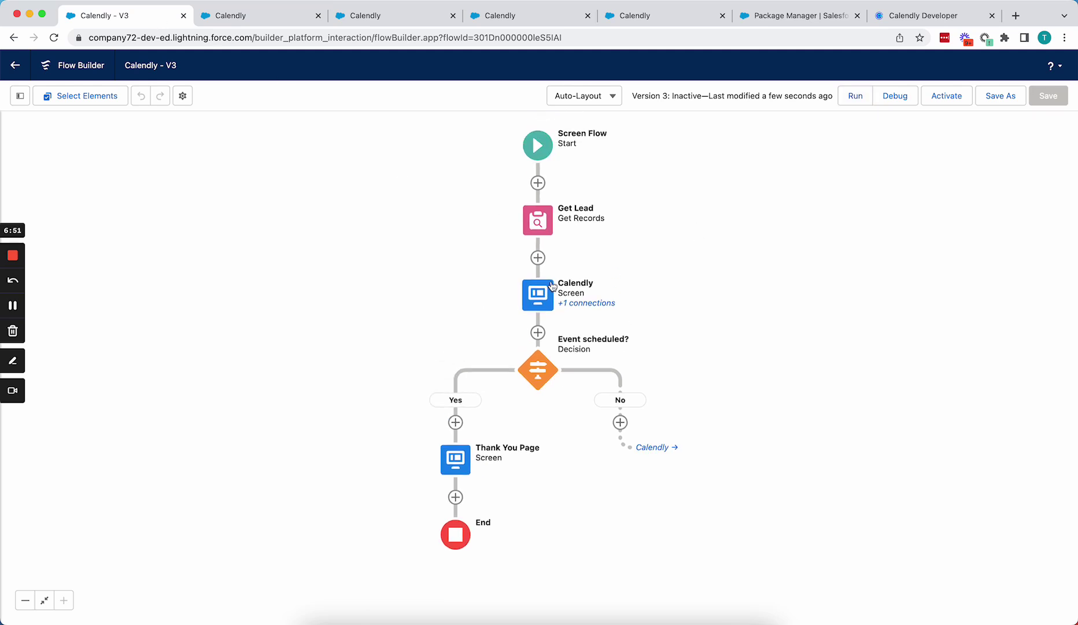
double_click(547, 296)
click(801, 243)
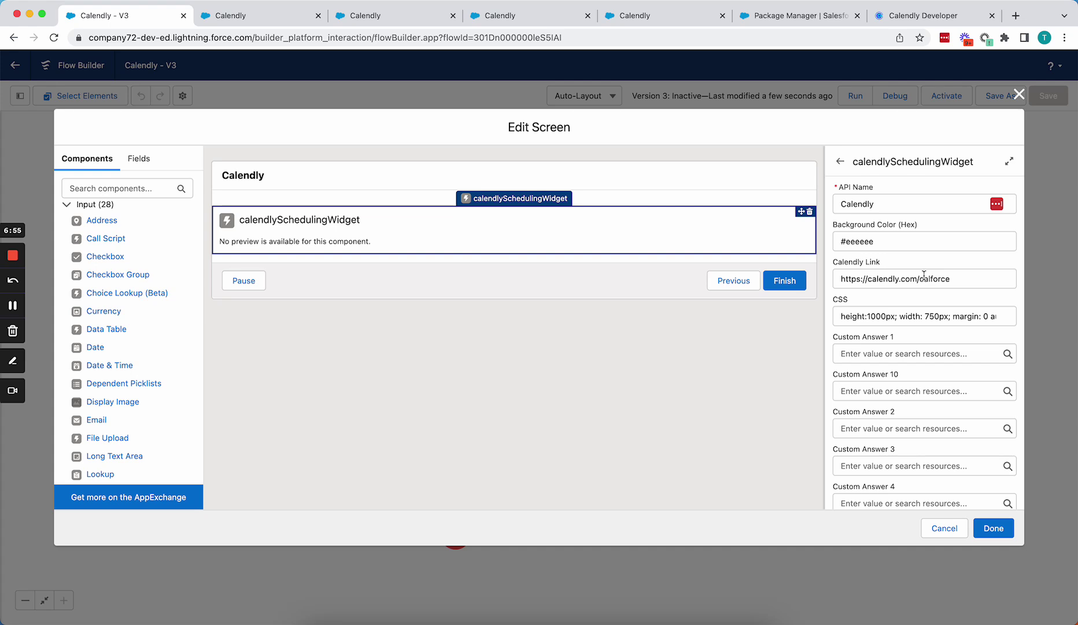
scroll(923, 274, down, 15)
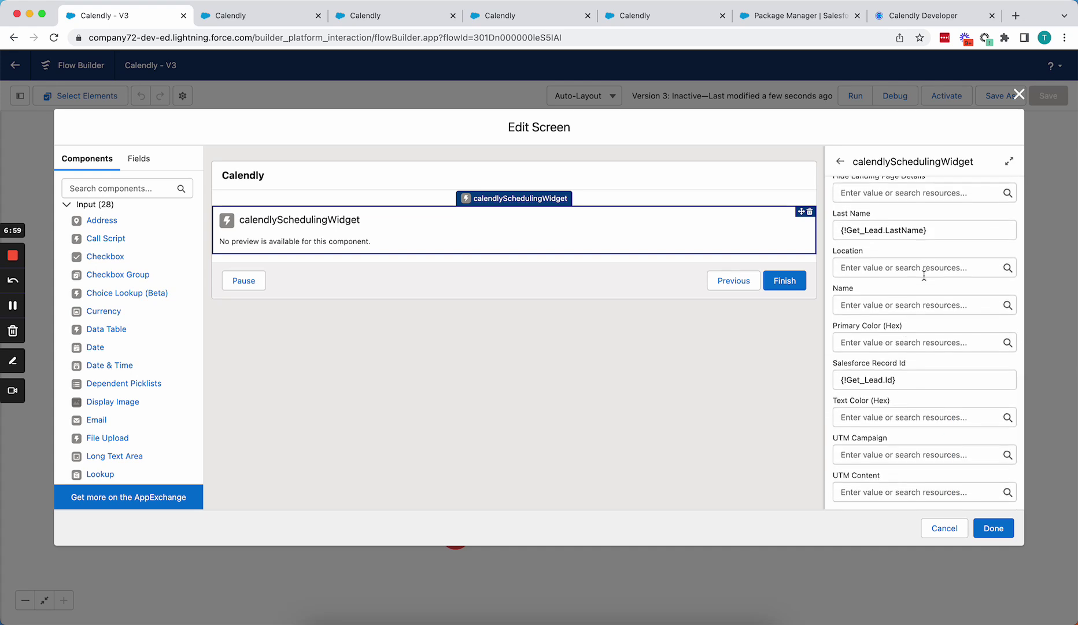
scroll(924, 276, down, 4)
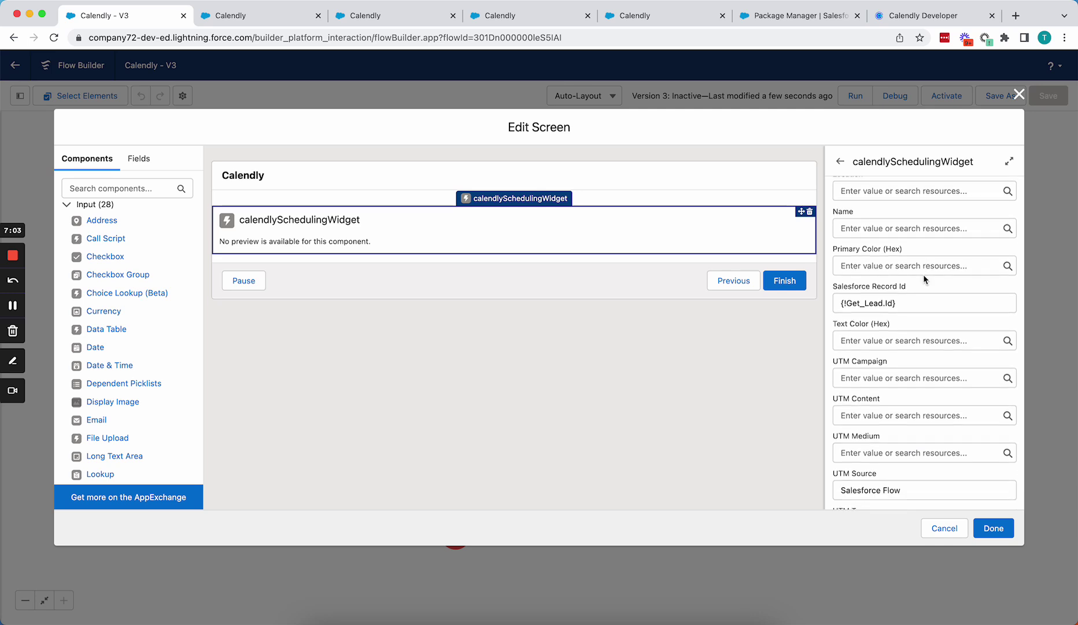
scroll(923, 274, down, 2)
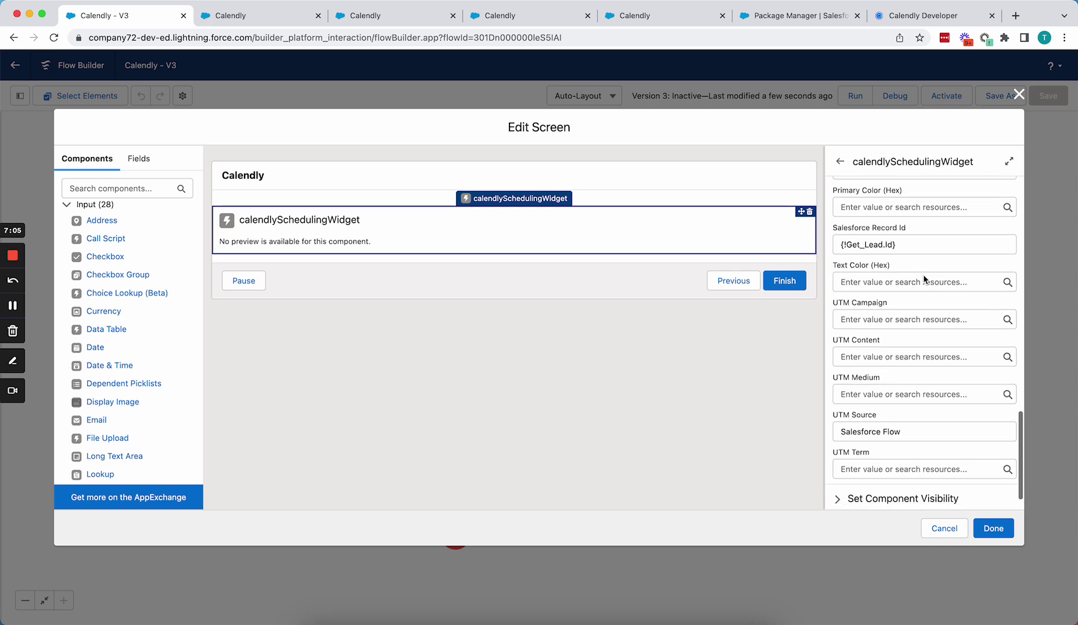